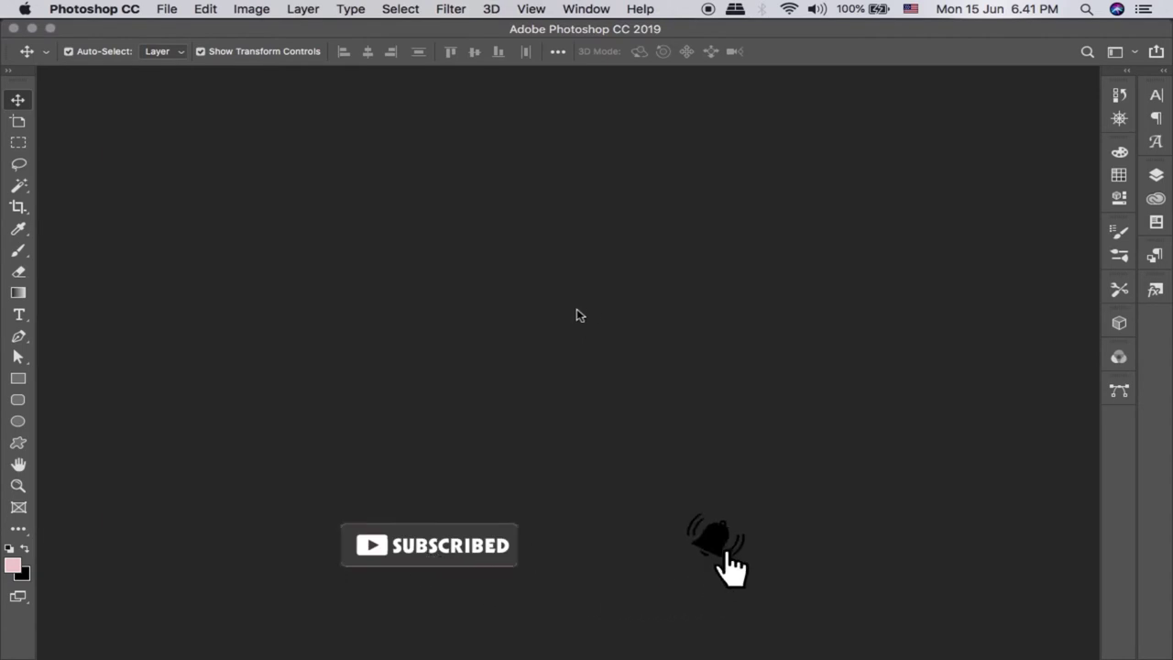
# Start a new HDTV 1080p (1920 × 1080) document with Transparent background contents
pyautogui.press('space')
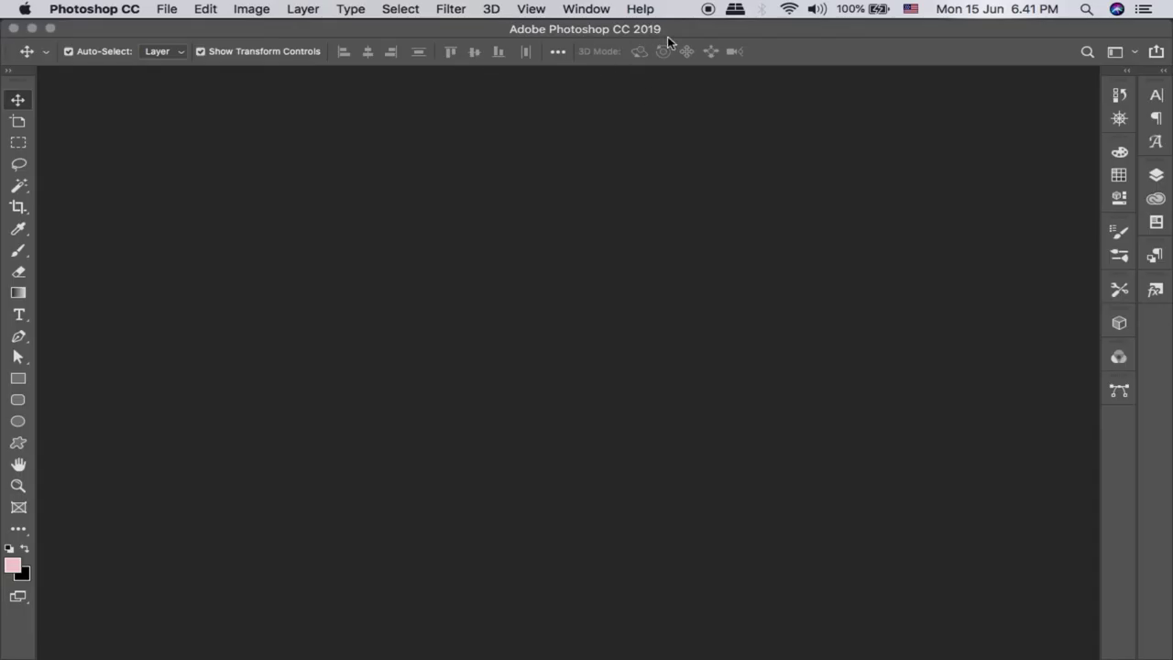
pyautogui.click(167, 11)
pyautogui.click(171, 28)
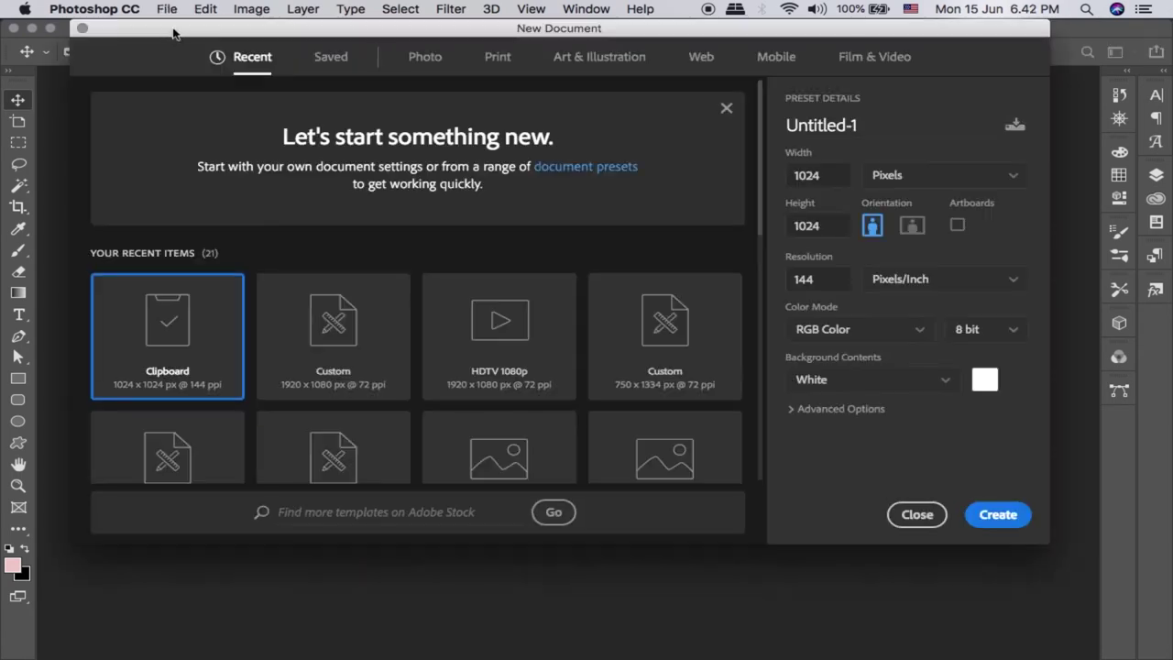
pyautogui.click(513, 317)
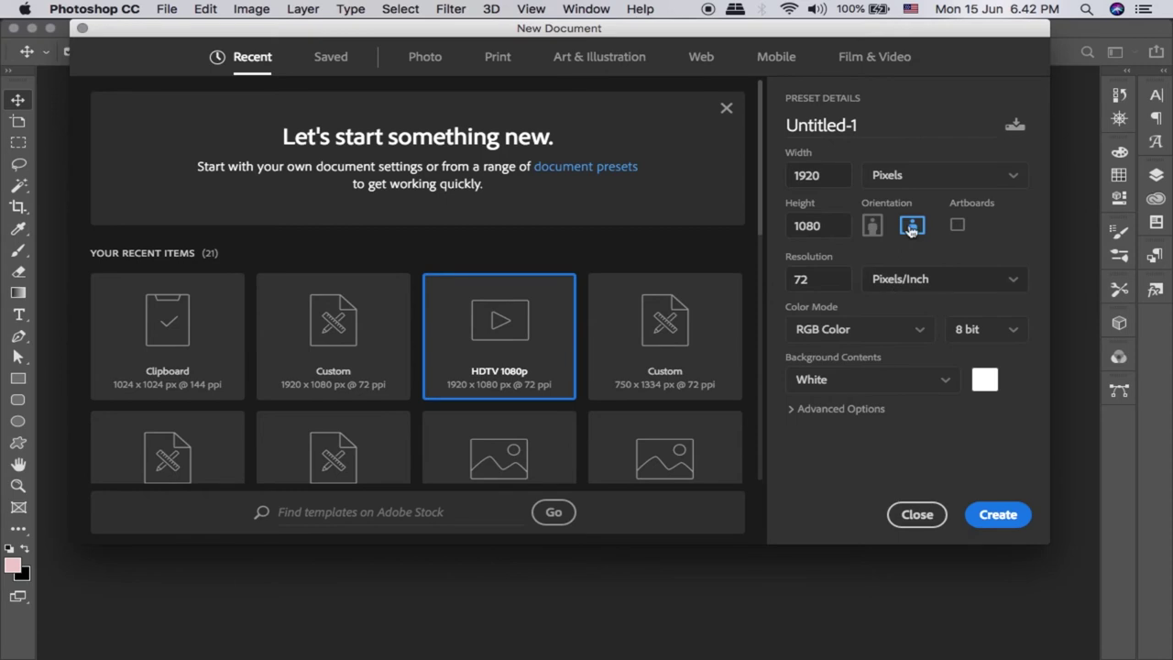
pyautogui.click(897, 383)
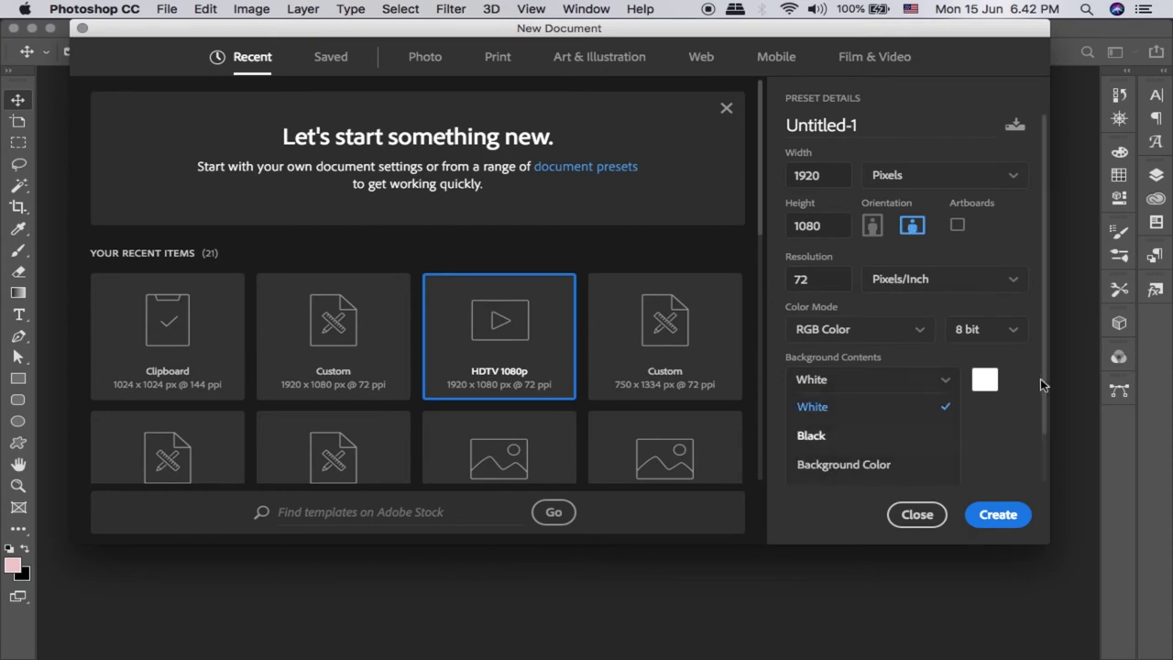
pyautogui.scroll(-2, 1045, 413)
pyautogui.click(883, 448)
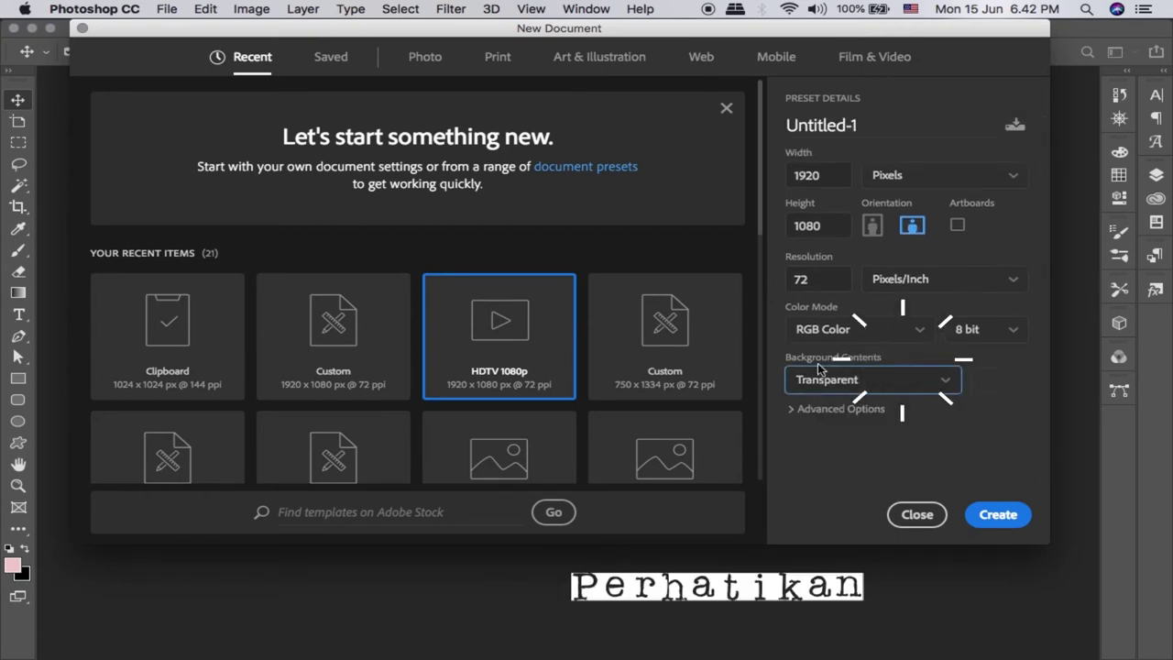
pyautogui.click(999, 514)
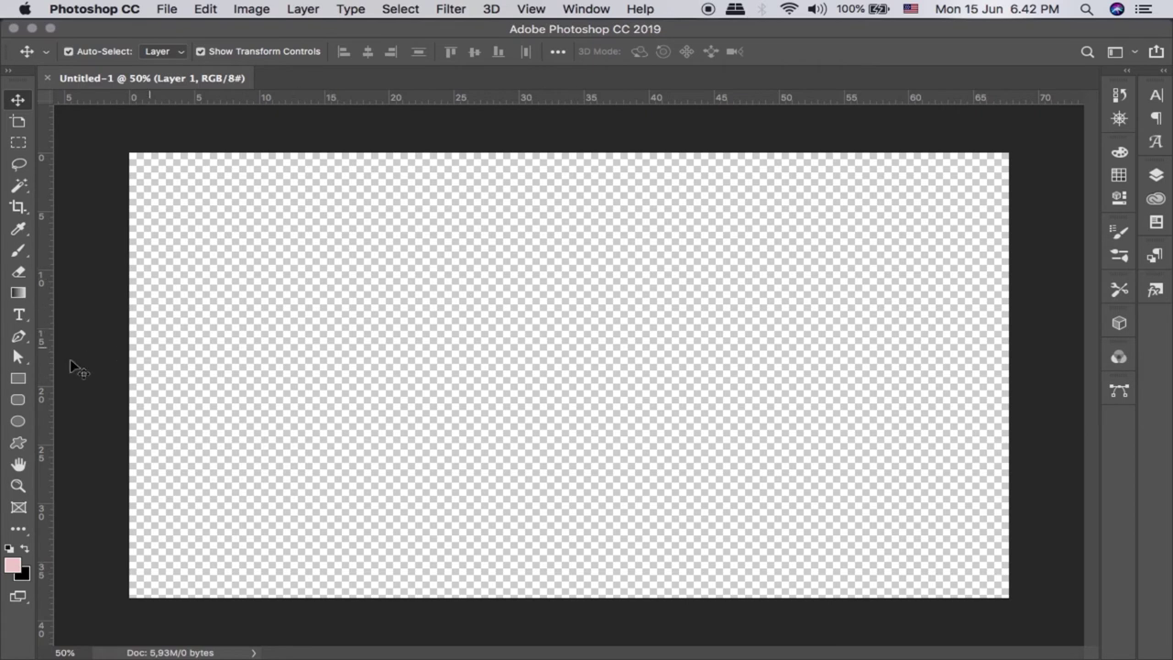
# Draw a tall rectangle at the canvas top-left with no fill and a black stroke
pyautogui.click(18, 379)
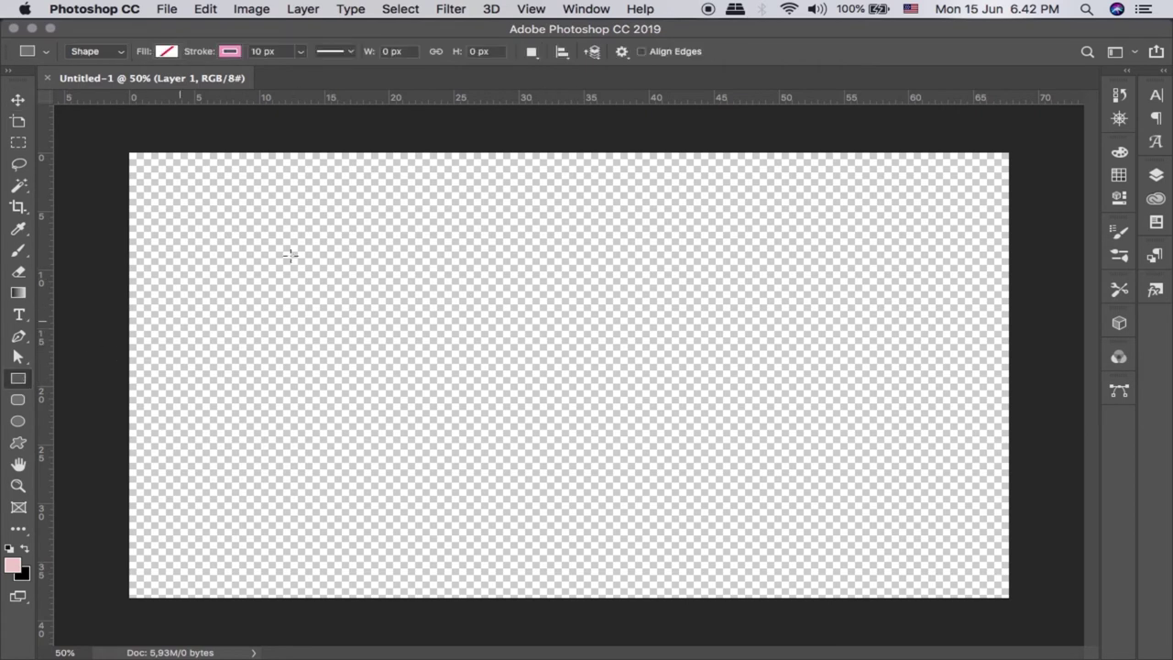
pyautogui.moveTo(287, 152); pyautogui.dragTo(568, 488)
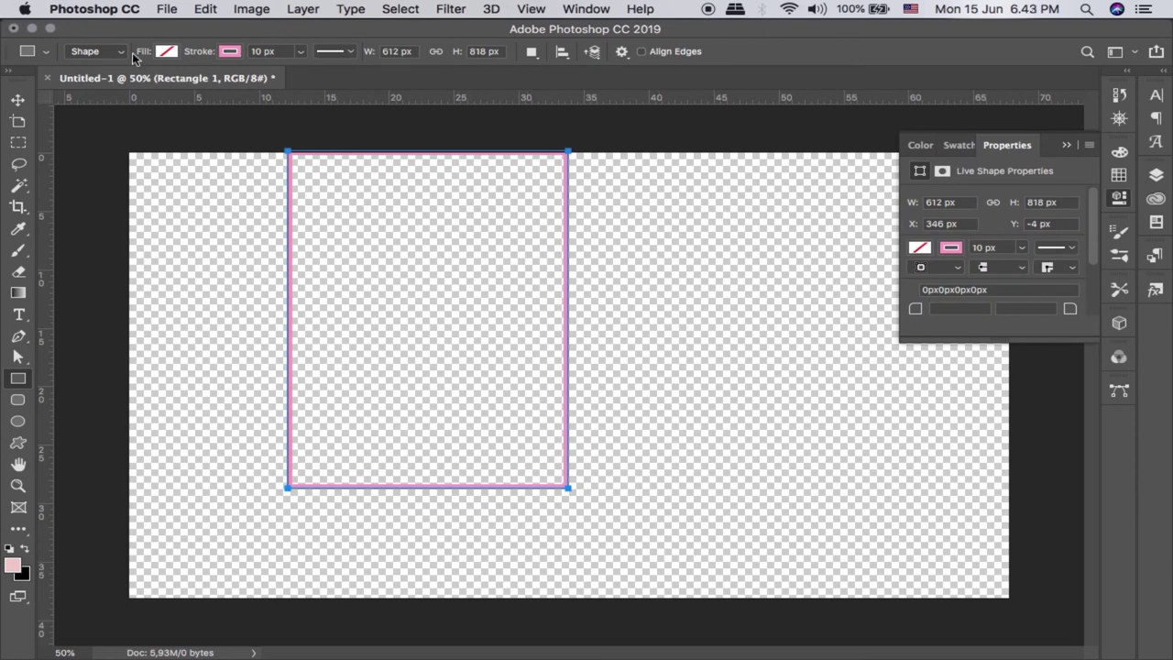
pyautogui.click(168, 55)
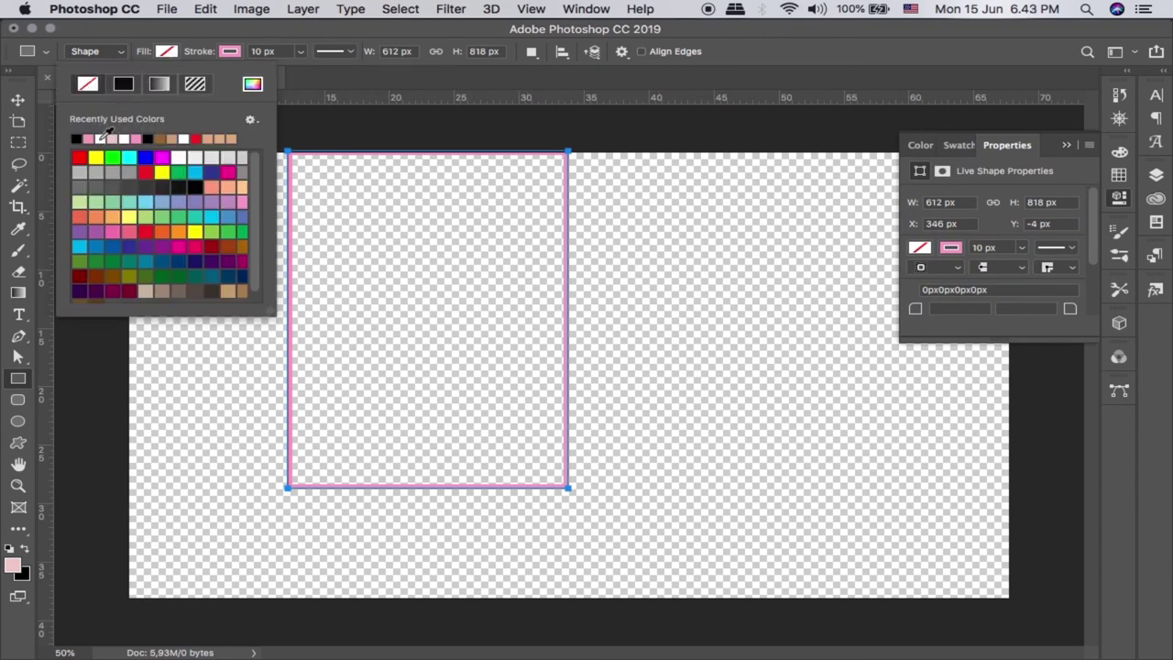
pyautogui.click(85, 134)
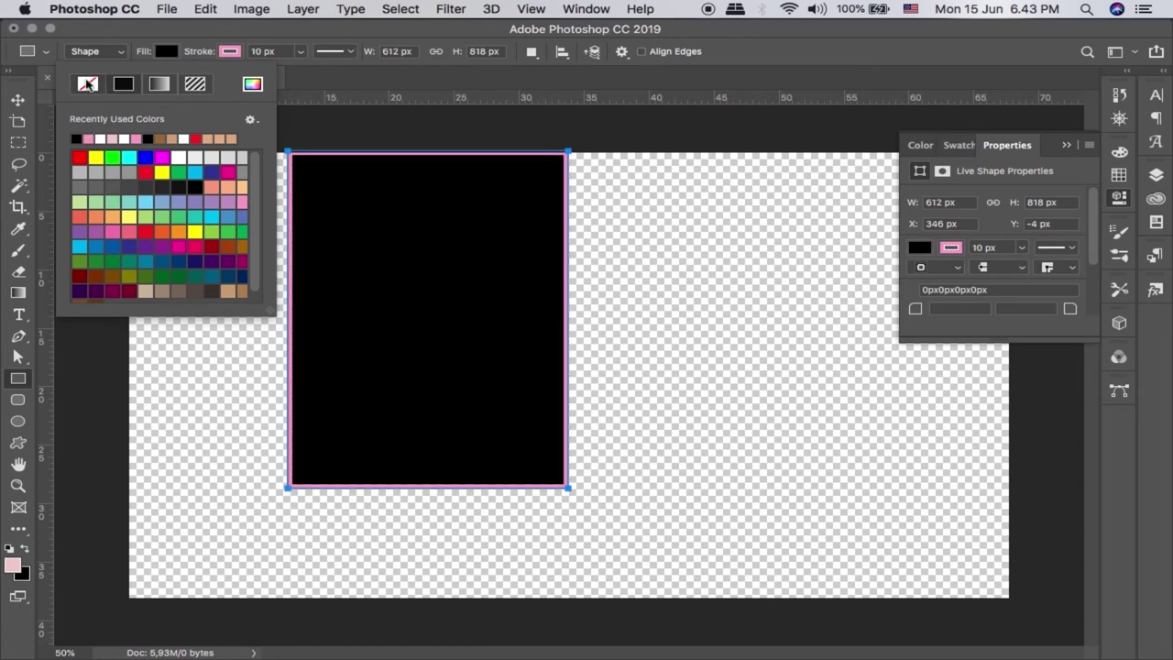
pyautogui.click(87, 84)
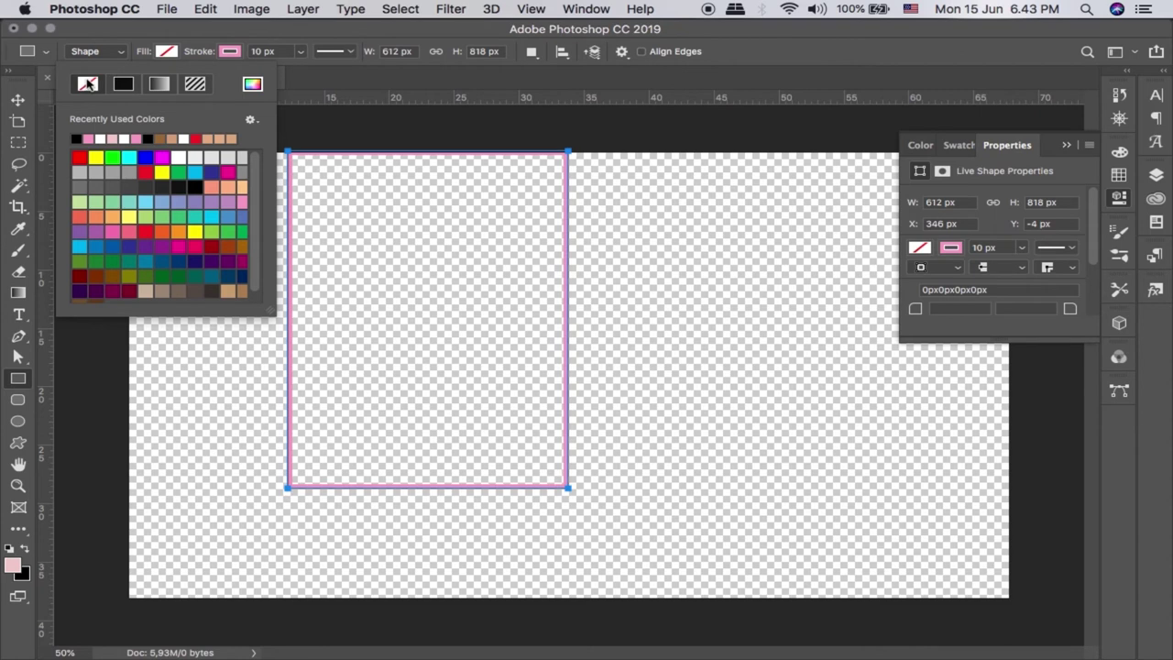
pyautogui.click(229, 54)
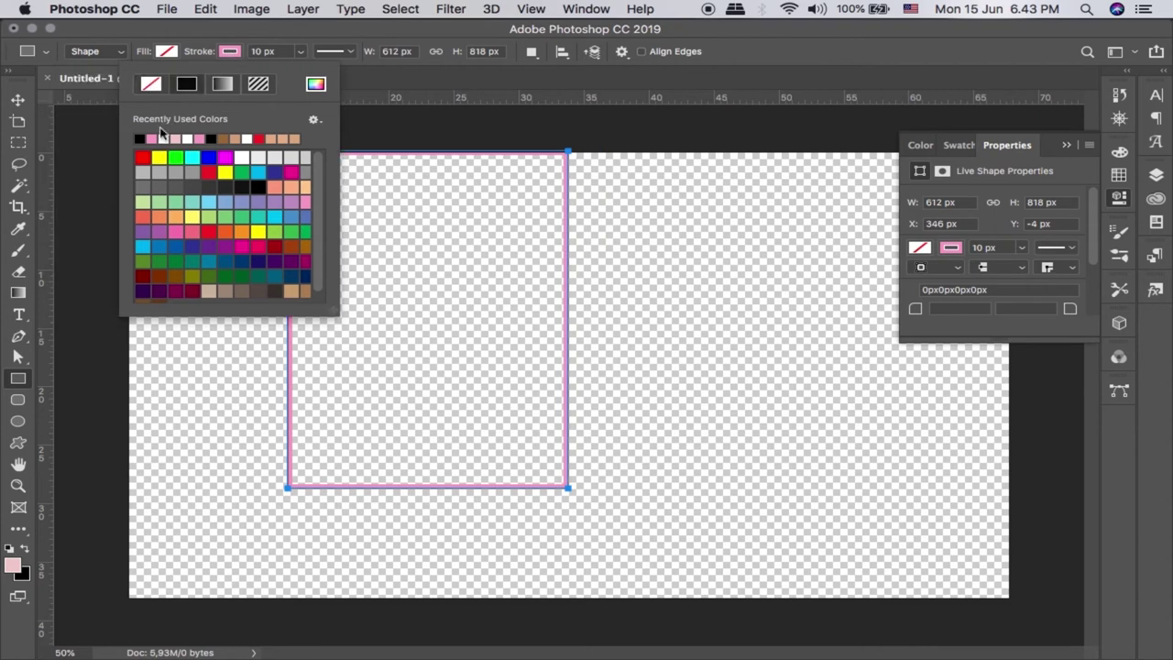
pyautogui.click(140, 137)
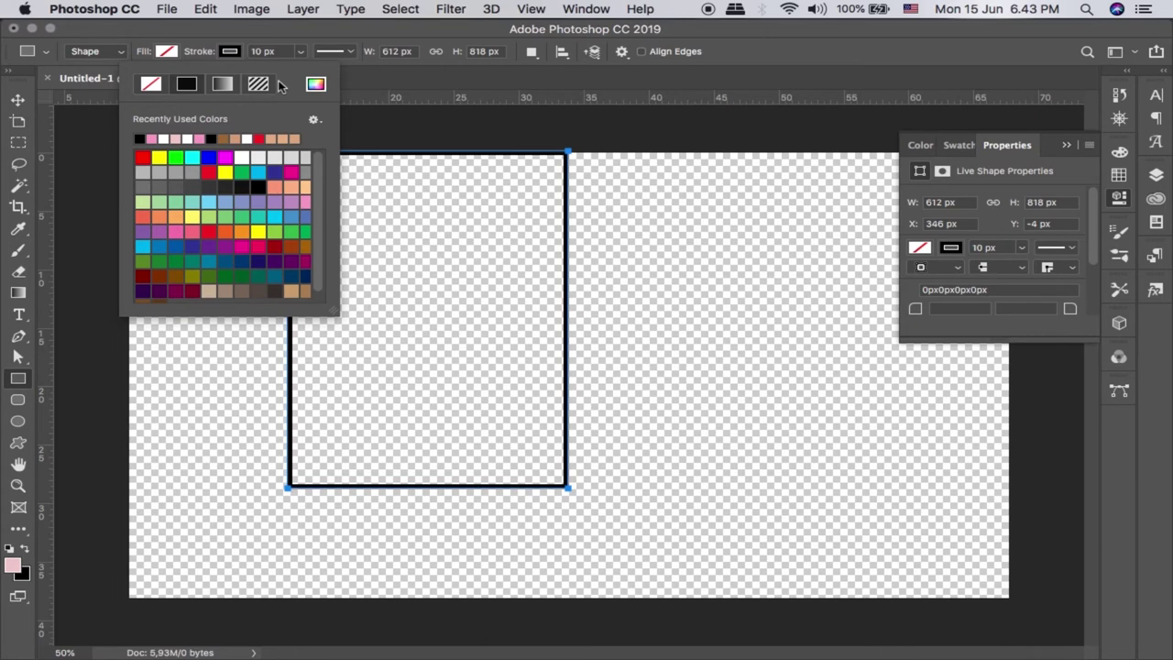
pyautogui.click(352, 81)
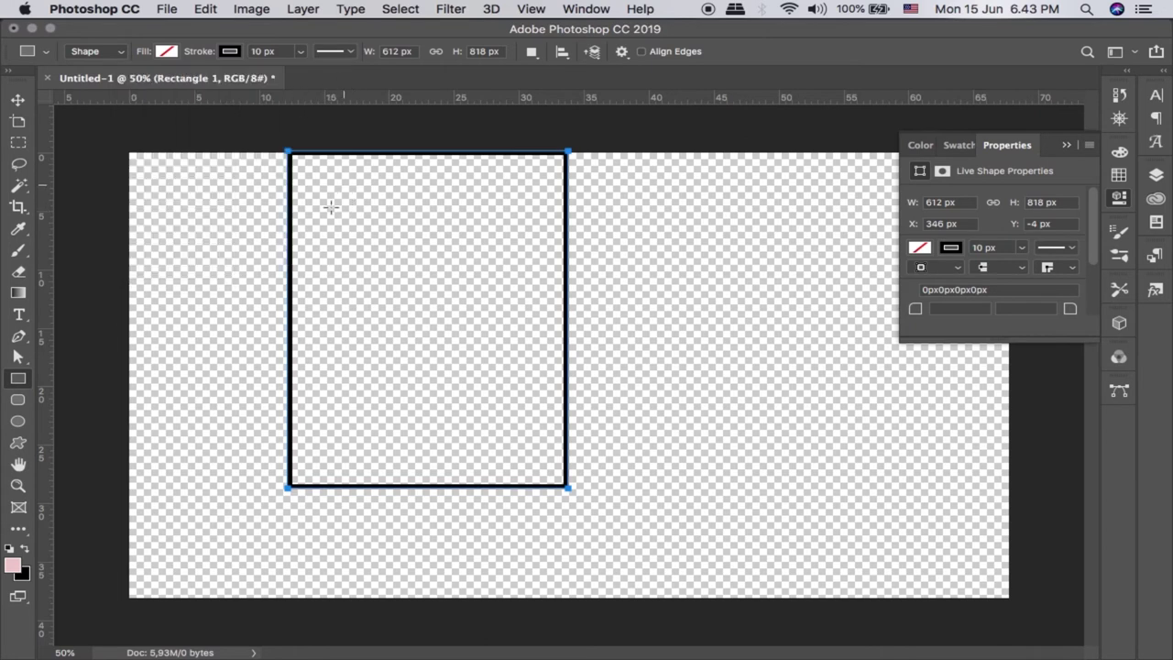
# Narrow the rectangle to a thin bar, stretch it to full canvas height, and centre it horizontally
pyautogui.press('v')
pyautogui.moveTo(566, 320); pyautogui.dragTo(291, 309)
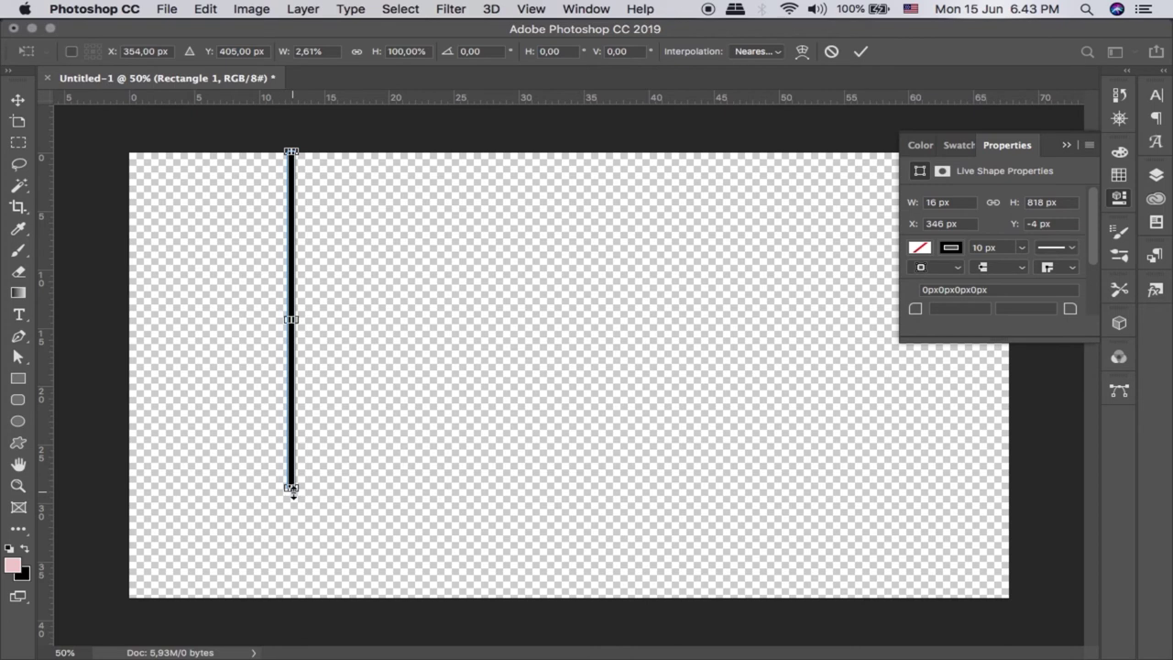
pyautogui.moveTo(291, 491); pyautogui.dragTo(291, 610)
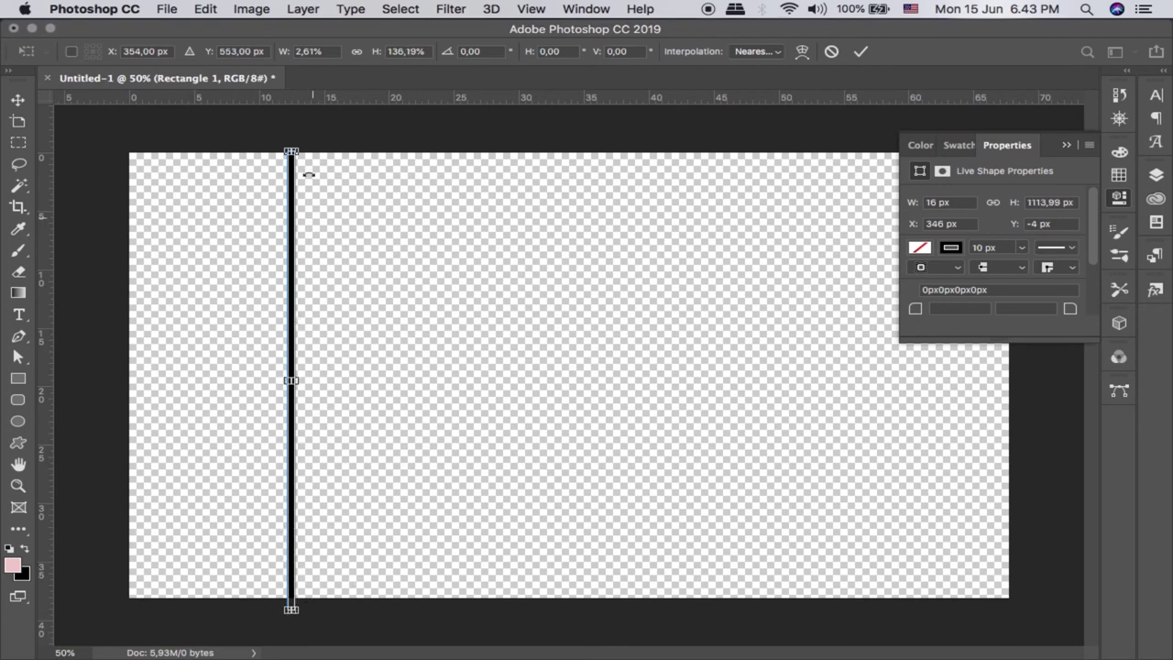
pyautogui.moveTo(293, 261); pyautogui.dragTo(634, 255)
# Duplicate the bar, rotate the copy horizontal, stretch it across the full width and centre it vertically
pyautogui.press('Return')
pyautogui.moveTo(825, 292); pyautogui.dragTo(961, 412)
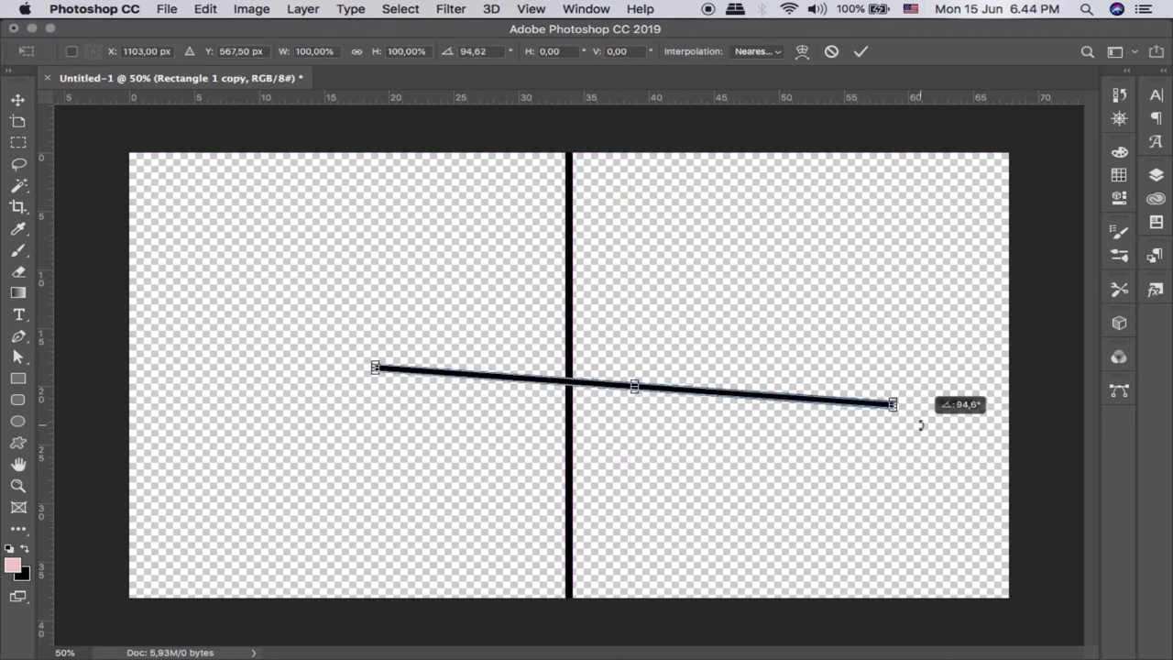
pyautogui.moveTo(898, 386); pyautogui.dragTo(1051, 386)
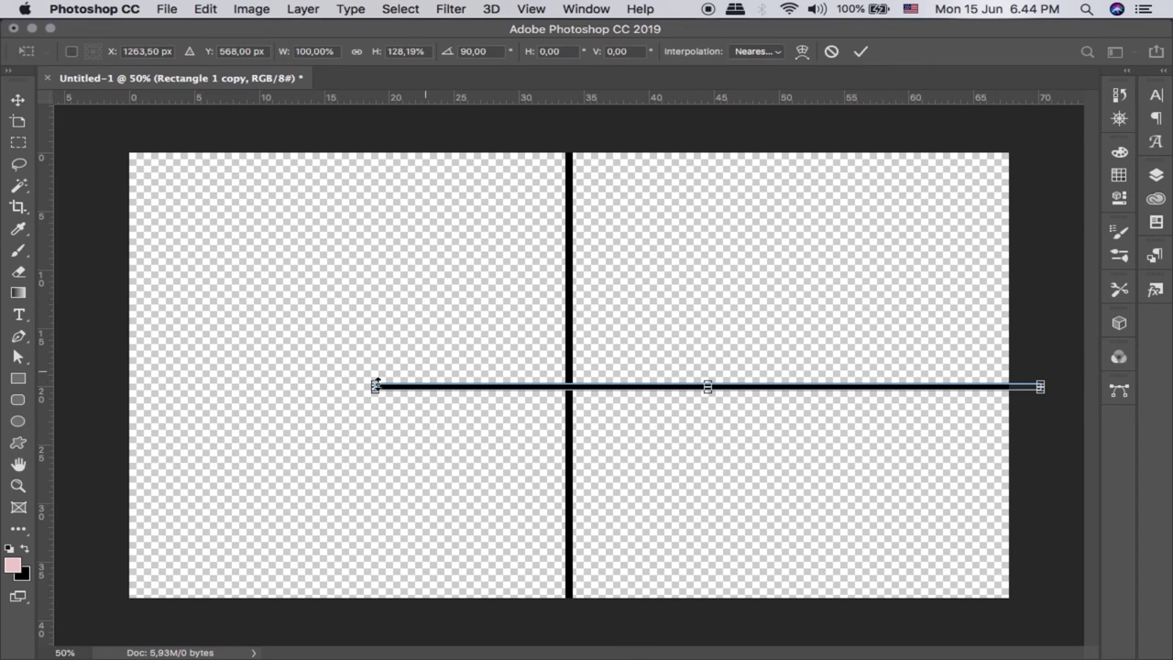
pyautogui.moveTo(375, 387); pyautogui.dragTo(90, 386)
pyautogui.moveTo(626, 383); pyautogui.dragTo(583, 372)
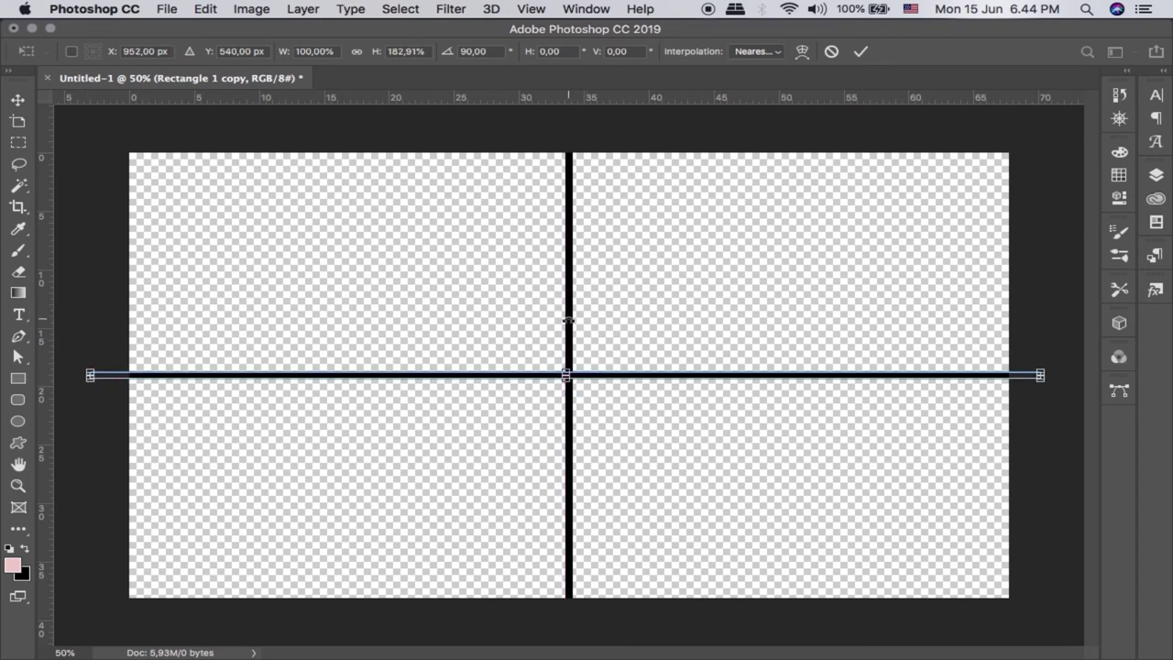
pyautogui.press('Return')
pyautogui.click(1036, 264)
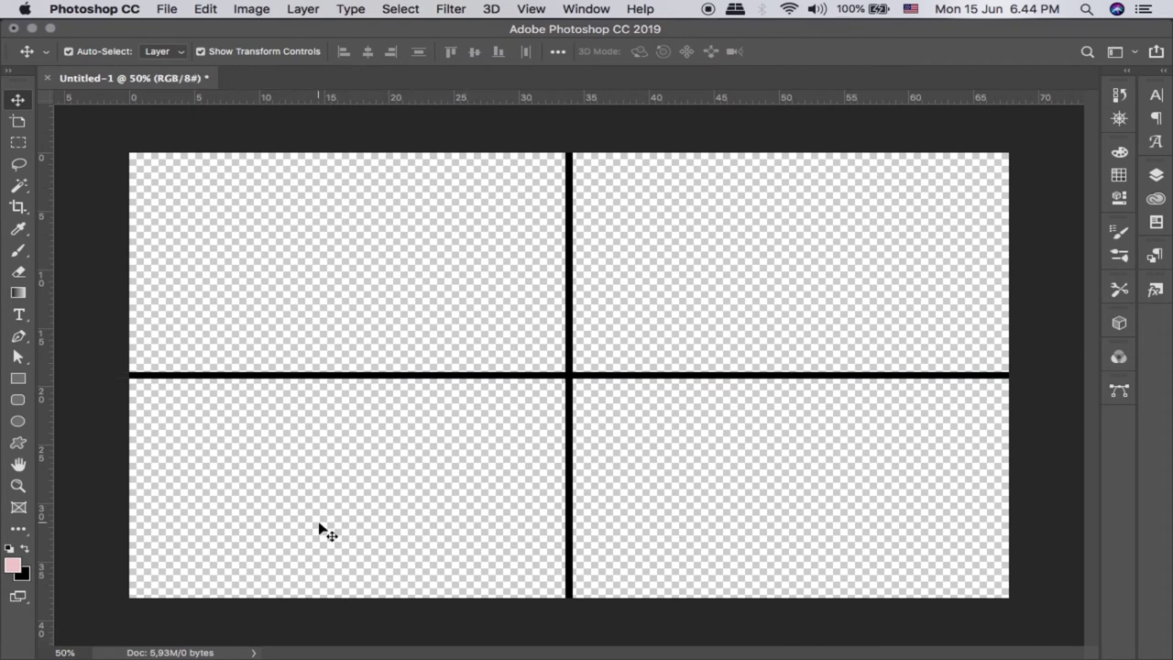
# Export the grid through Export As, keeping PNG format with transparency at 1920 × 1080
pyautogui.click(167, 11)
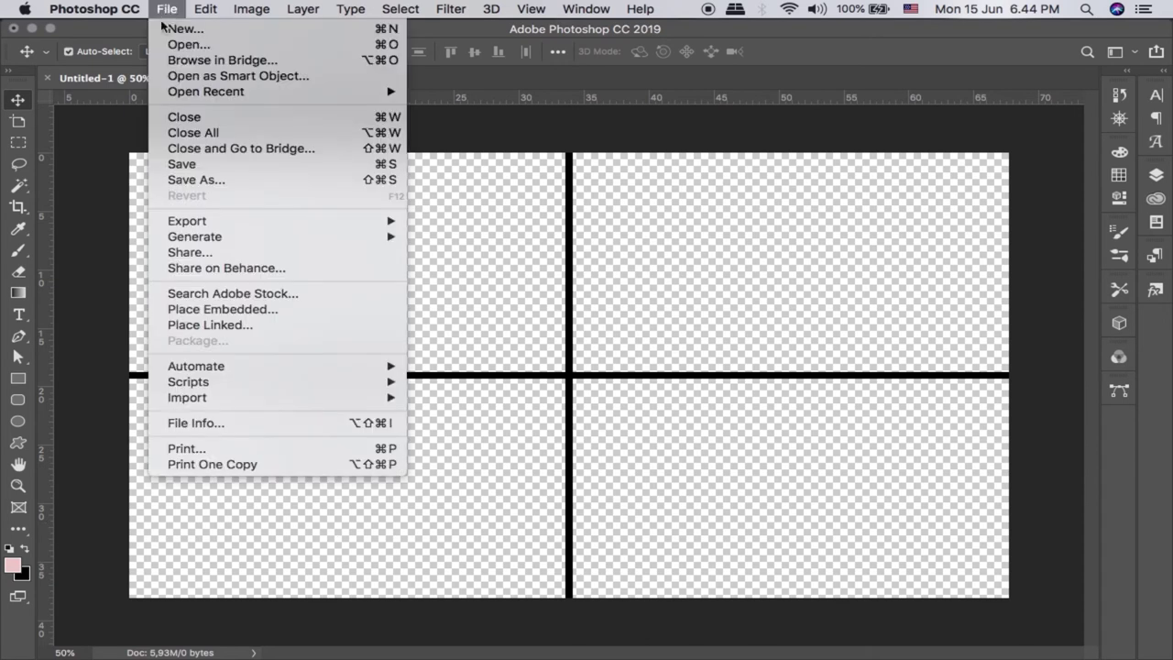
pyautogui.moveTo(187, 221)
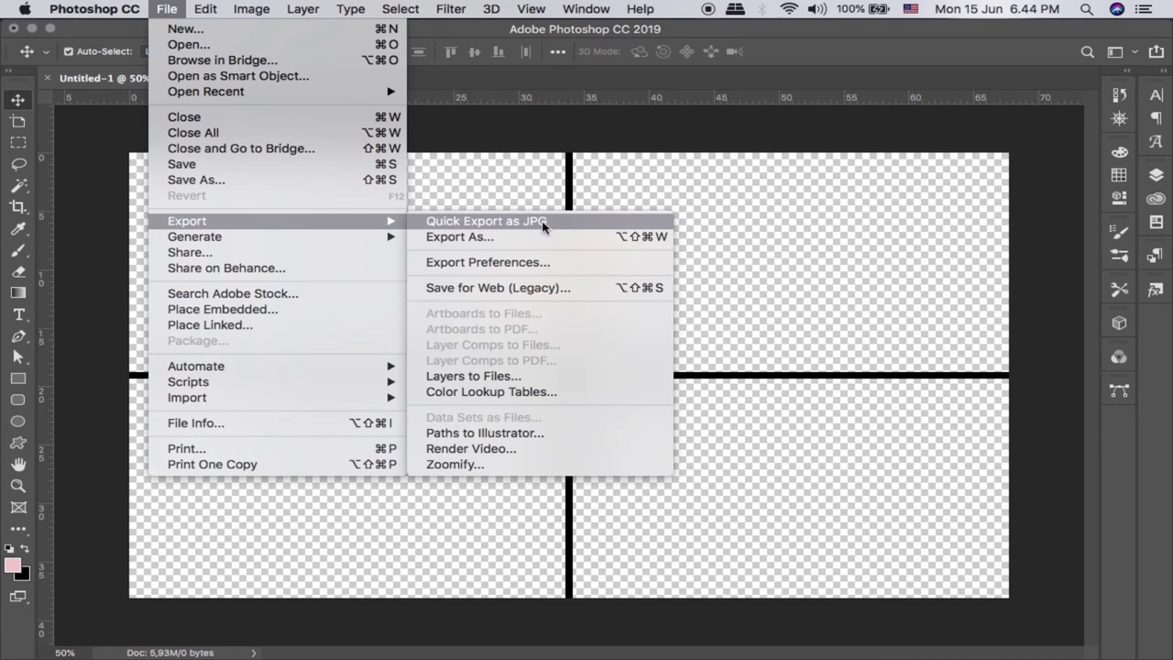
pyautogui.click(523, 238)
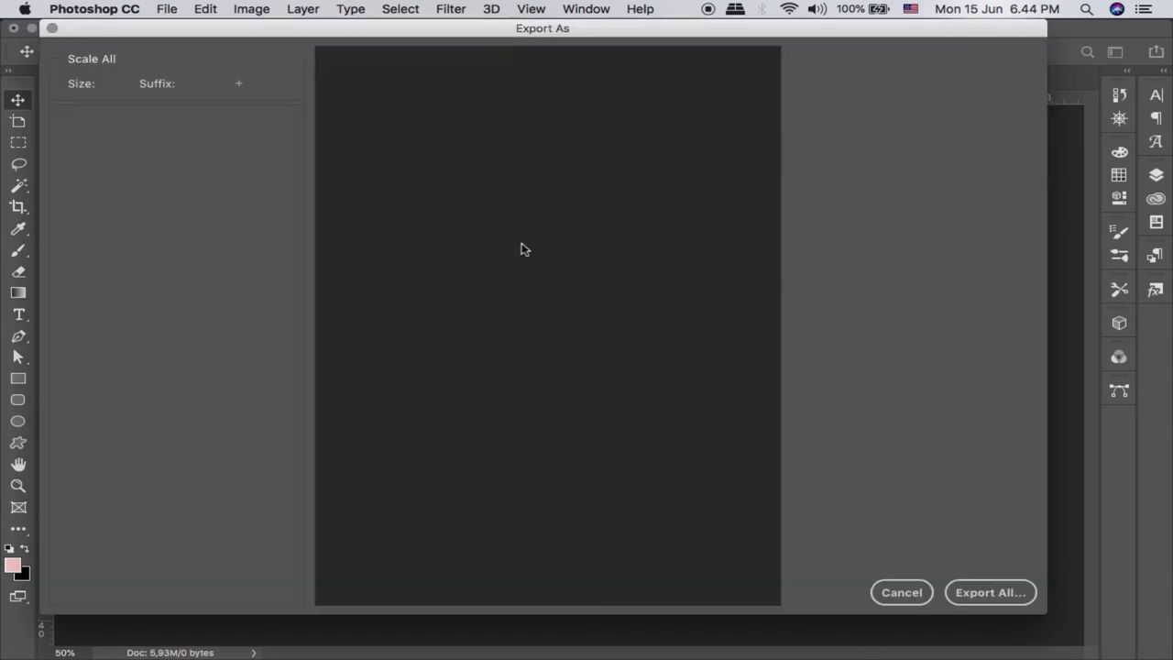
pyautogui.click(907, 85)
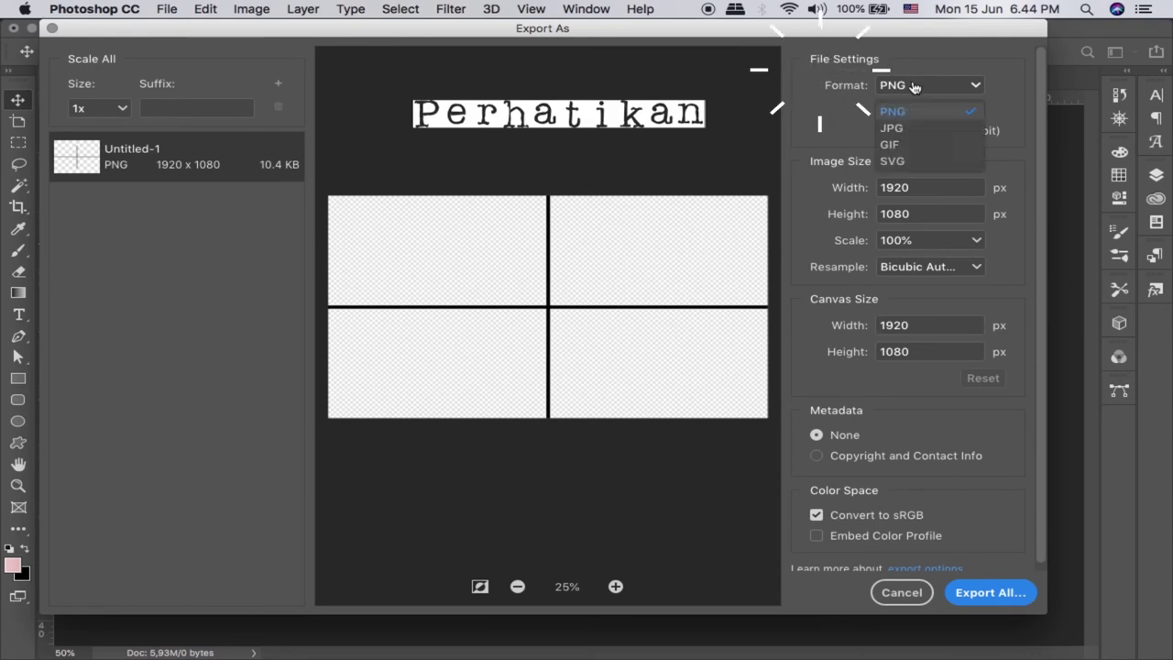
pyautogui.click(901, 111)
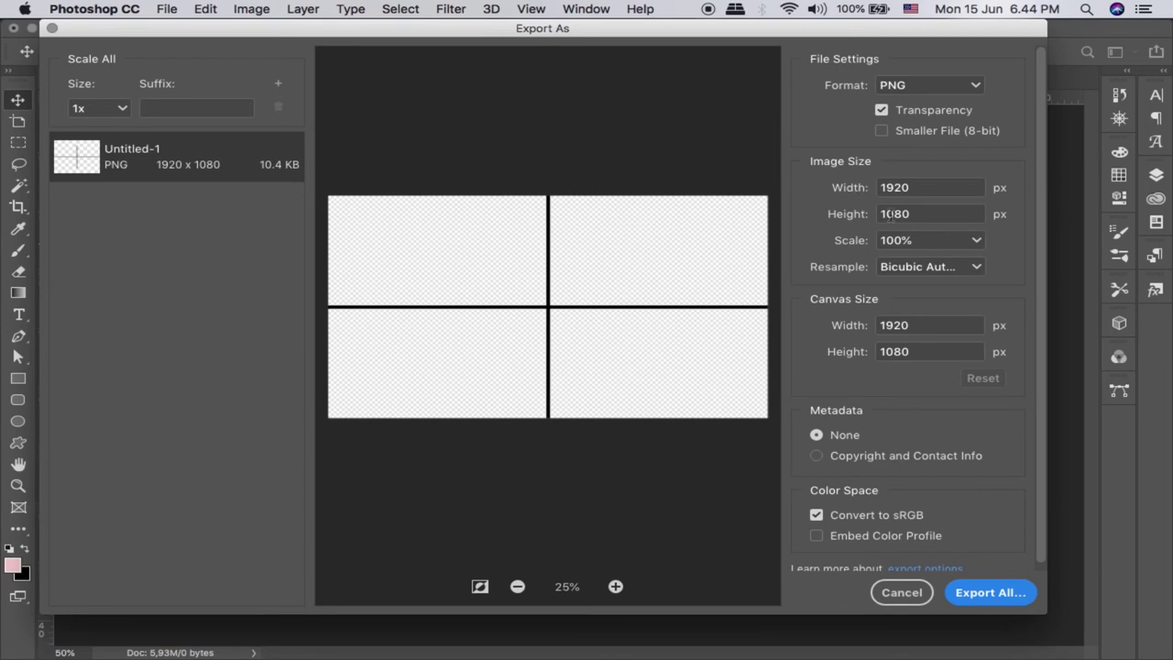
pyautogui.click(989, 595)
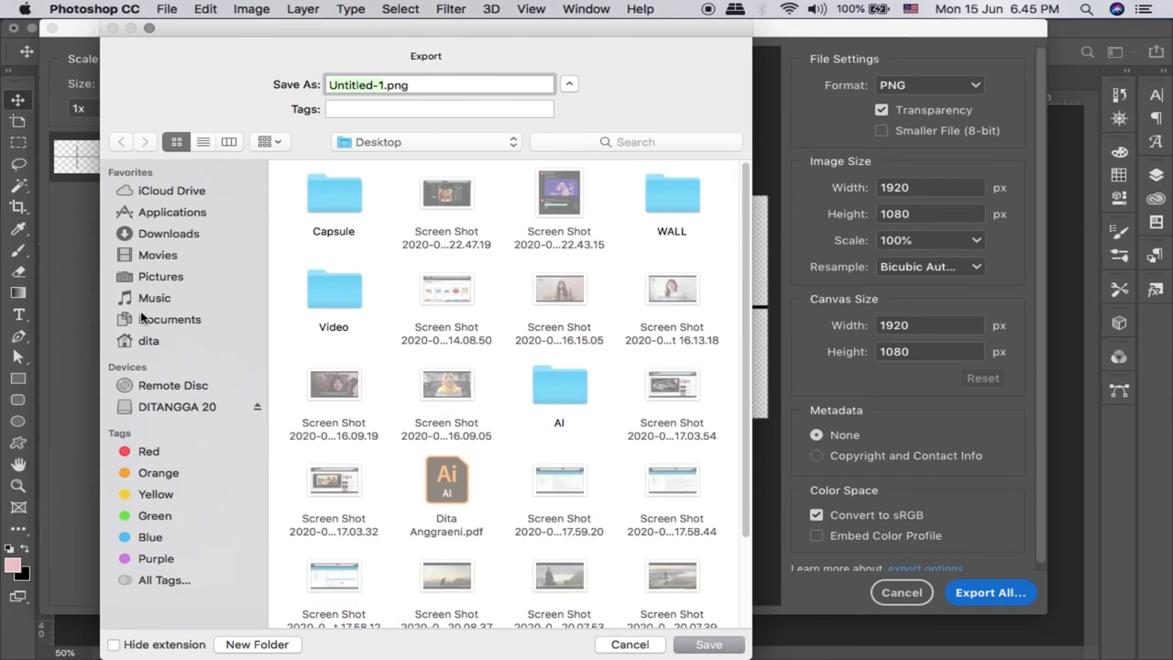
# Save the exported PNG as 'GRID 4' in the Movies folder
pyautogui.click(145, 256)
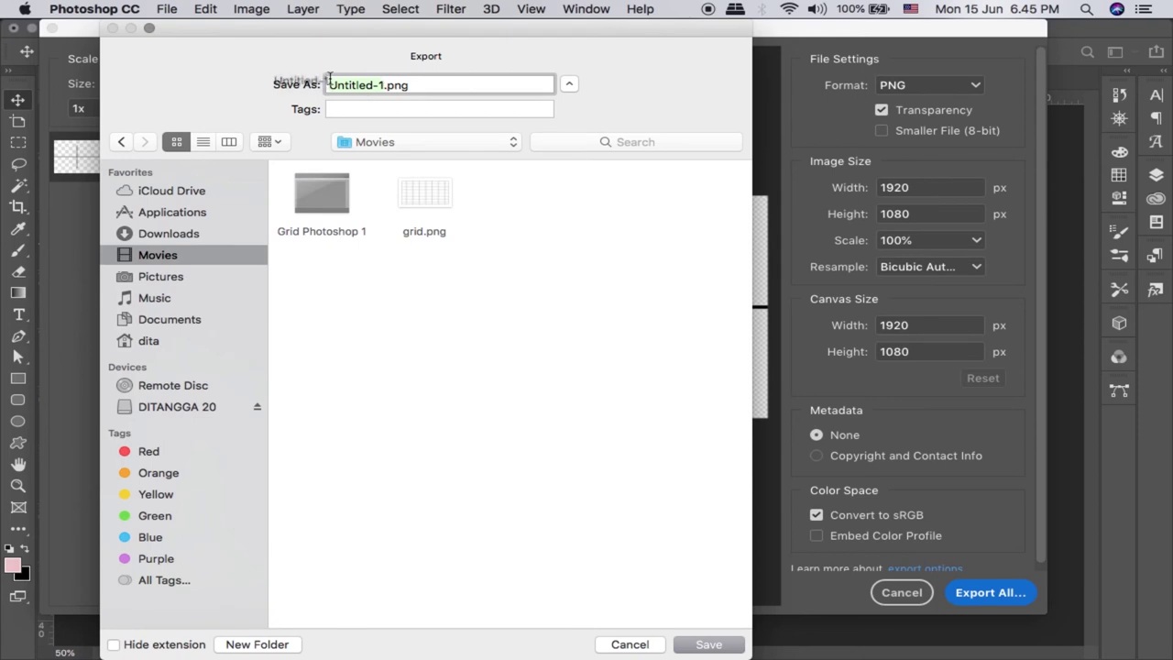
pyautogui.write('GRID')
pyautogui.press('BackSpace')
pyautogui.press('BackSpace')
pyautogui.press('BackSpace')
pyautogui.write('GRID 4')
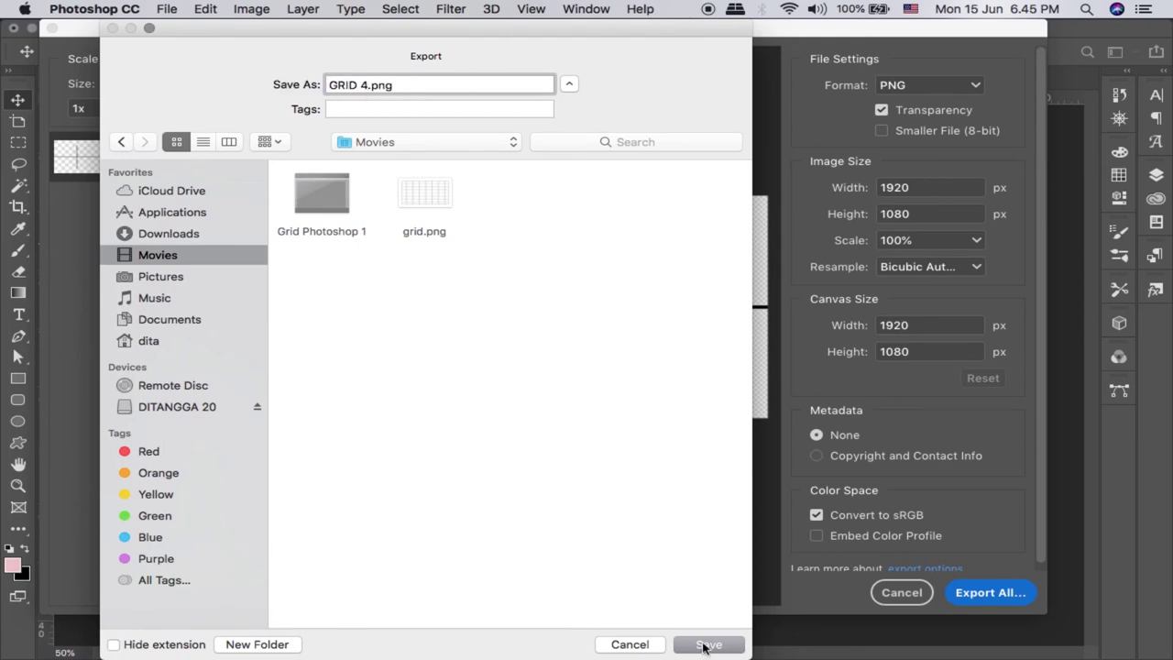
pyautogui.click(708, 646)
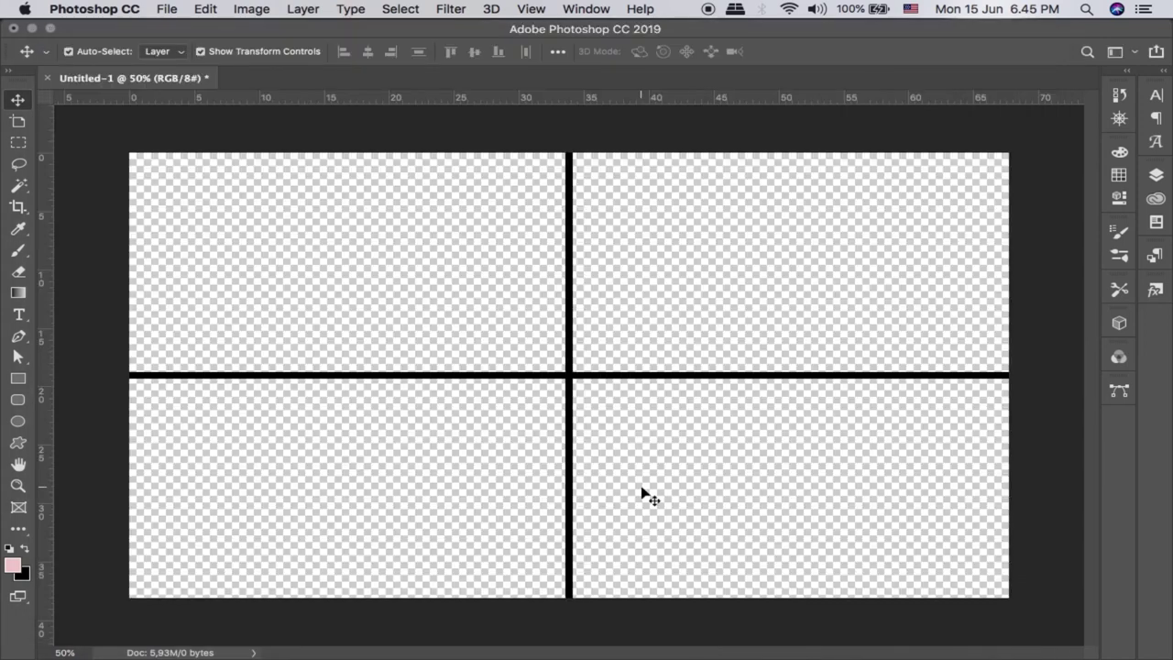
# Quick Look GRID 4.png in the Finder's Movies folder
pyautogui.press('super+Tab')
pyautogui.click(541, 205)
pyautogui.press('space')
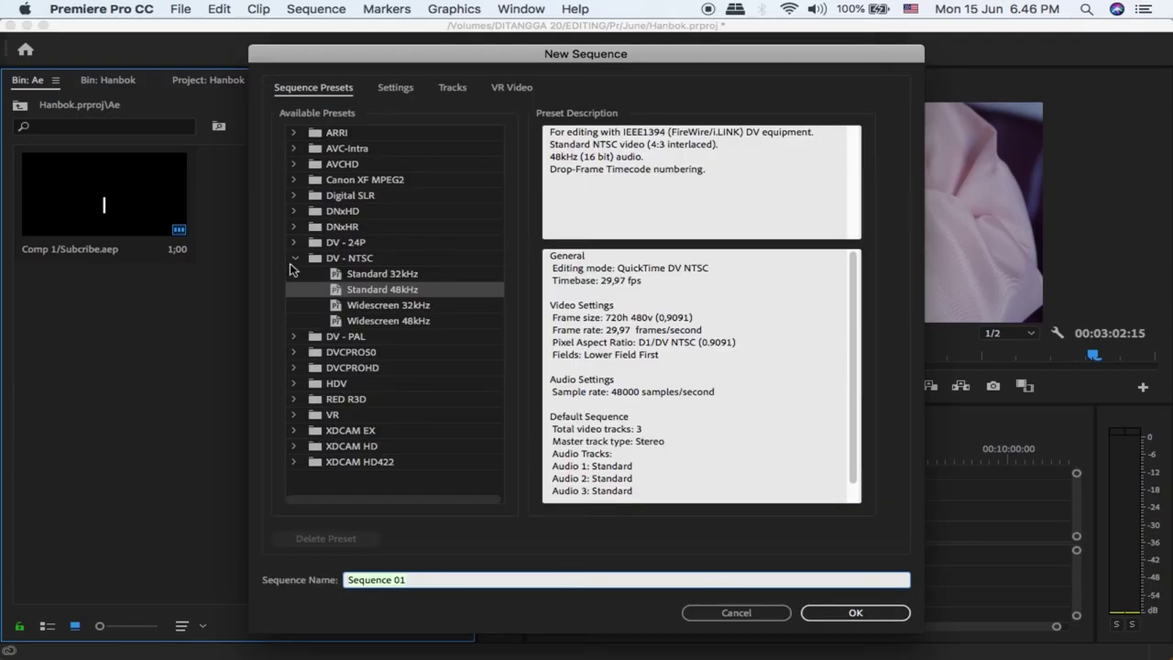
# Pick the DSLR 1080p30 preset under Digital SLR > 1080p and name the new sequence COBA
pyautogui.click(295, 259)
pyautogui.click(294, 195)
pyautogui.click(317, 211)
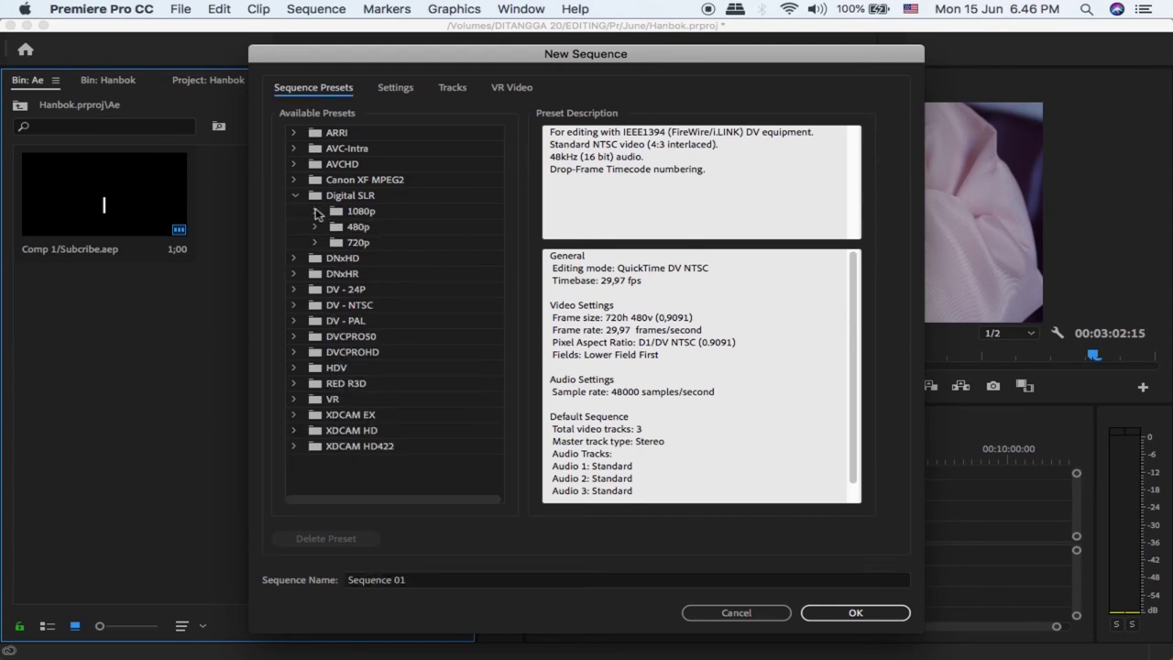
pyautogui.click(377, 258)
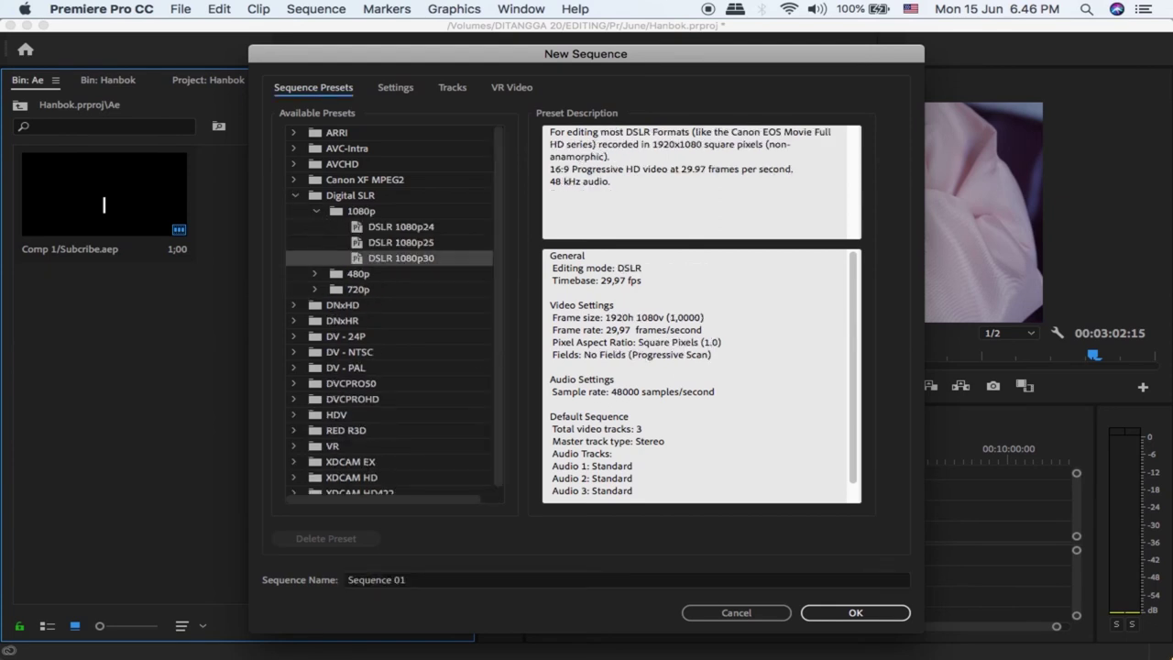
pyautogui.click(760, 579)
pyautogui.write('COBA')
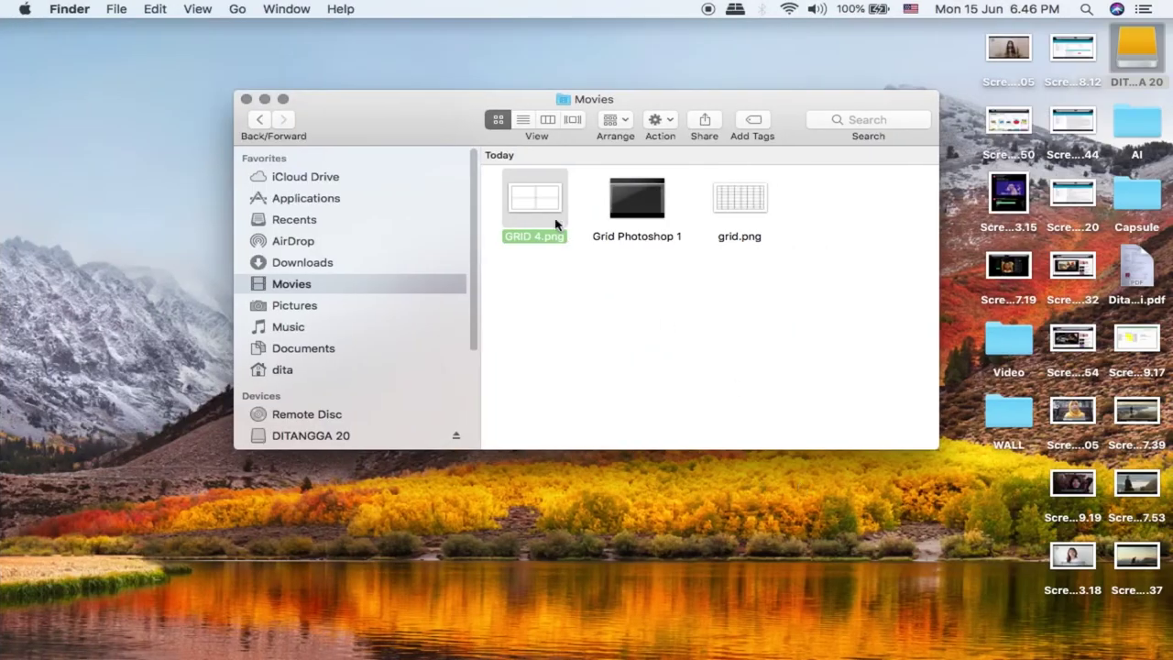
# Drag GRID 4.png from Finder onto the timeline at 00;00;00;00 on the top video track
pyautogui.moveTo(553, 228); pyautogui.dragTo(759, 503)
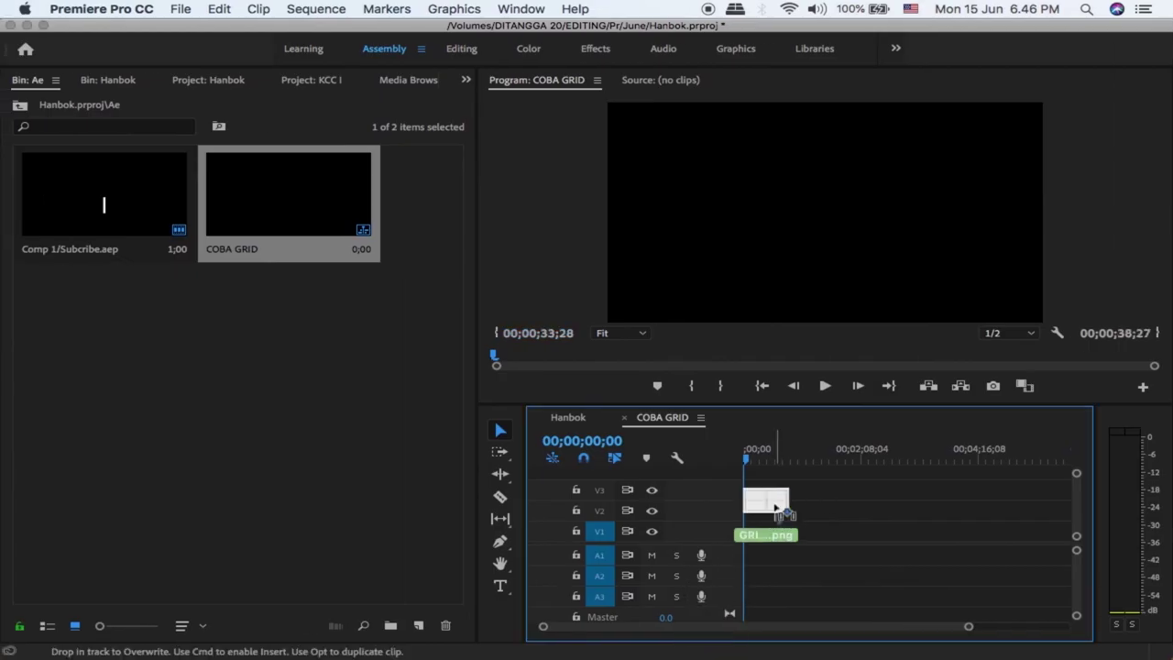
pyautogui.moveTo(822, 502)
pyautogui.mouseDown()
pyautogui.moveTo(747, 511)
pyautogui.moveTo(837, 511)
pyautogui.moveTo(774, 502)
pyautogui.moveTo(761, 587)
pyautogui.mouseUp()
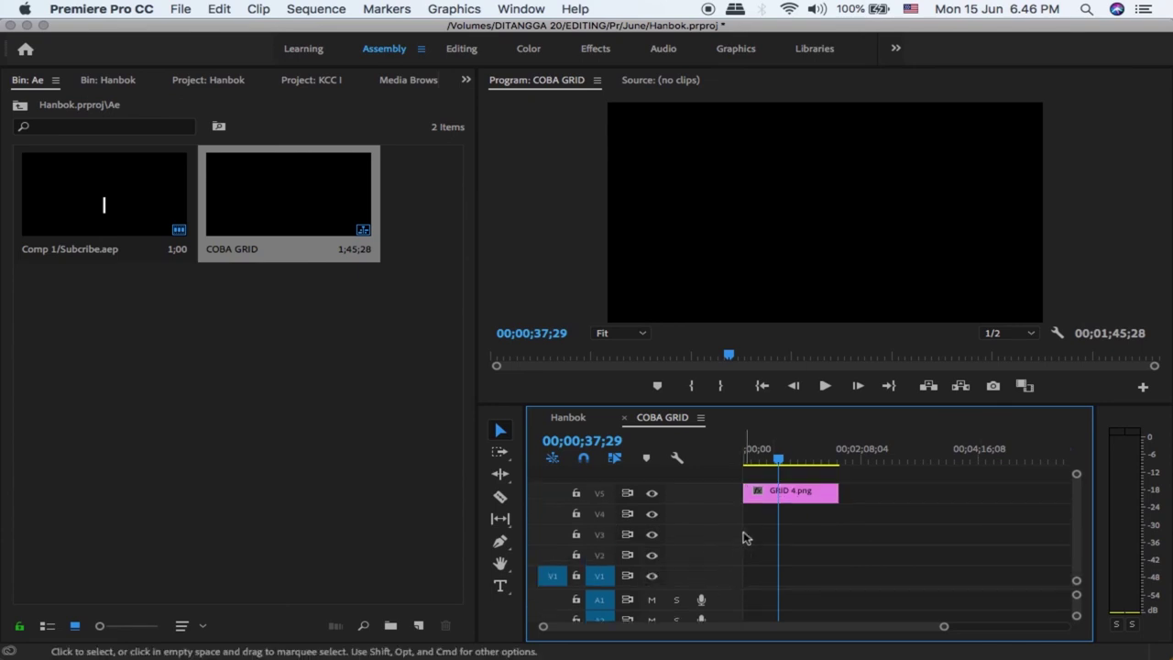
pyautogui.click(464, 80)
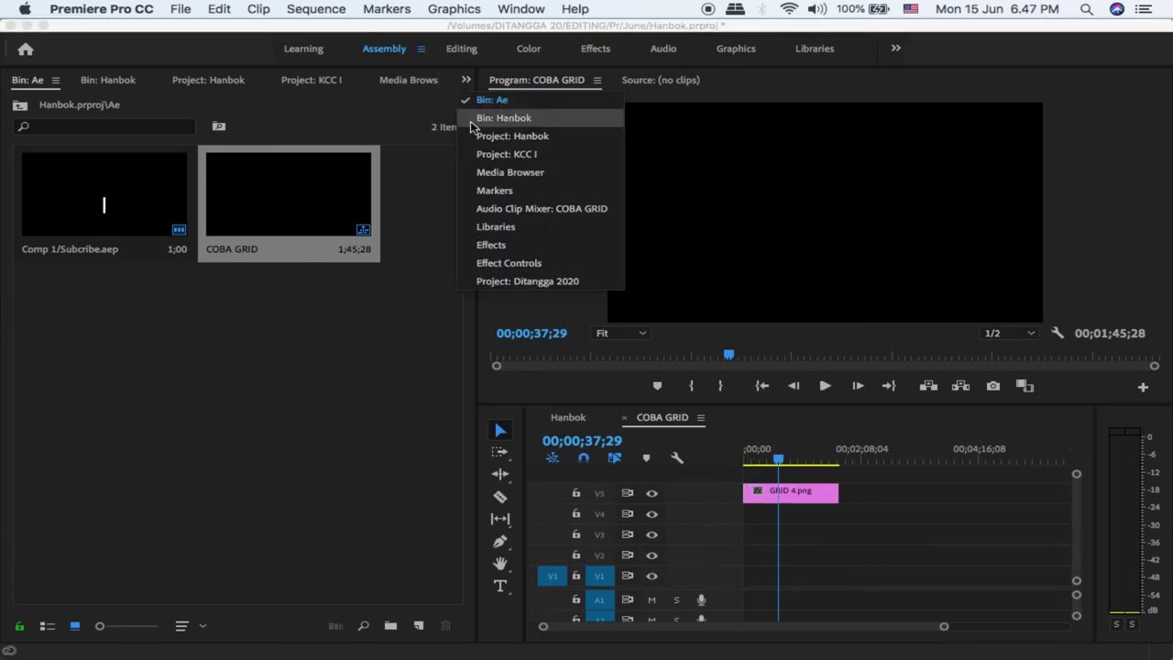
# From the Hanbok bin, place MAH01723 under the grid and shorten the GRID 4.png overlay
pyautogui.click(473, 117)
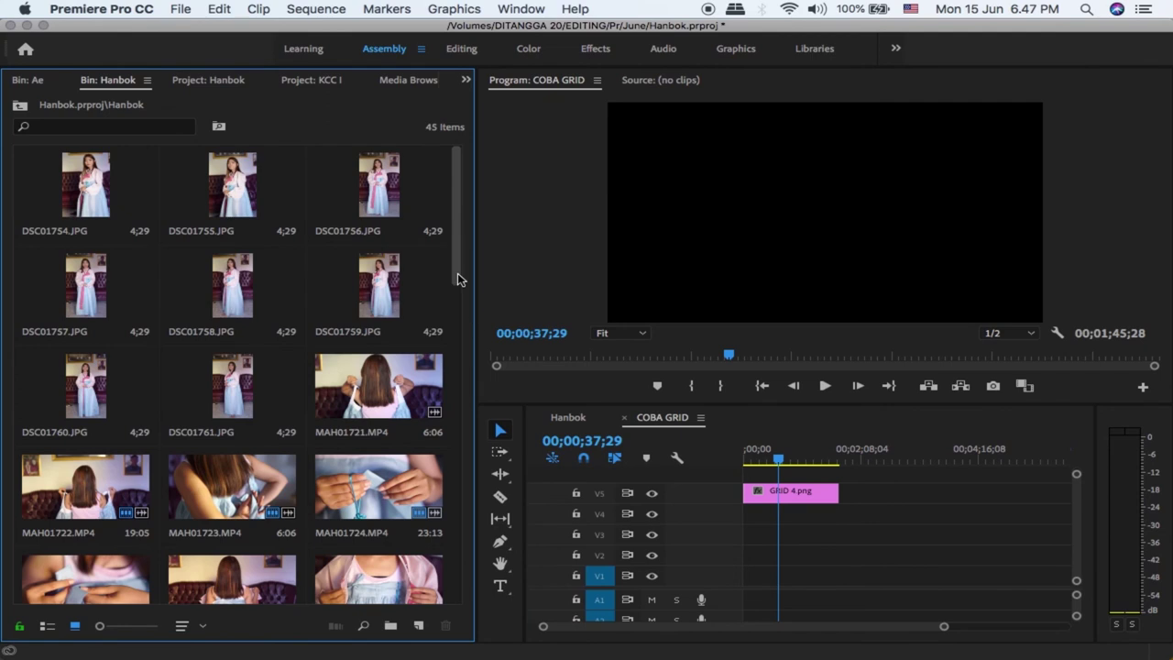
pyautogui.moveTo(458, 280); pyautogui.dragTo(462, 371)
pyautogui.click(240, 289)
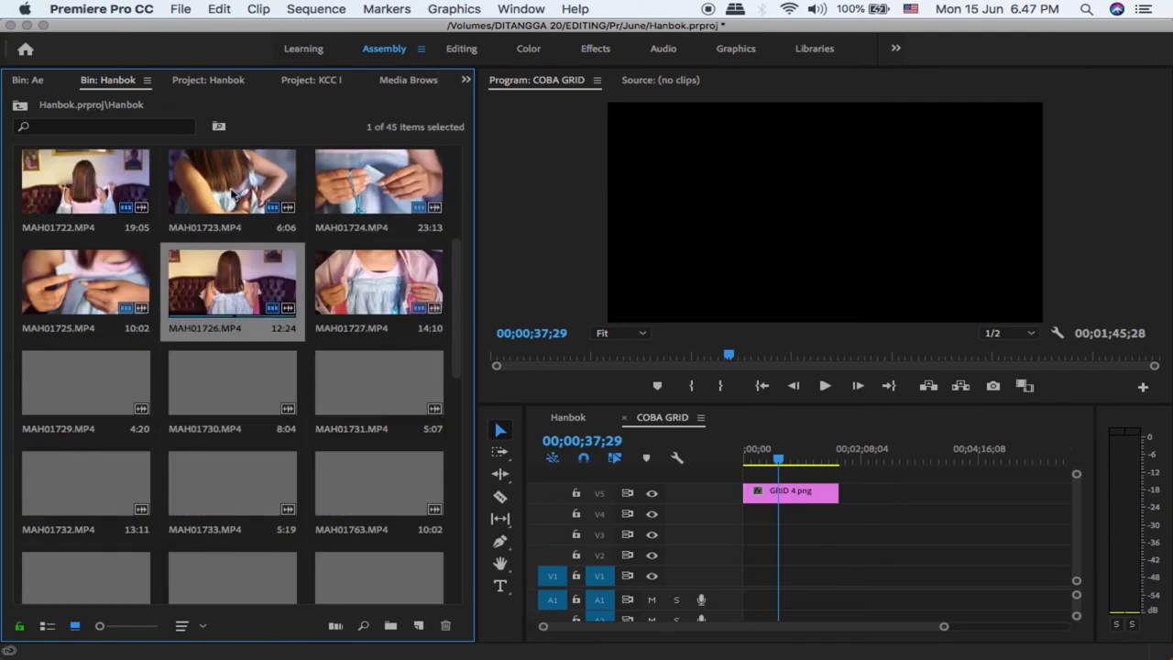
pyautogui.moveTo(240, 188); pyautogui.dragTo(794, 490)
pyautogui.moveTo(944, 626); pyautogui.dragTo(722, 626)
pyautogui.press('super+z')
pyautogui.press('Home')
# Add more Hanbok clips including MAH01764 under the grid, then show Effect Controls for MAH01763
pyautogui.moveTo(232, 483); pyautogui.dragTo(764, 534)
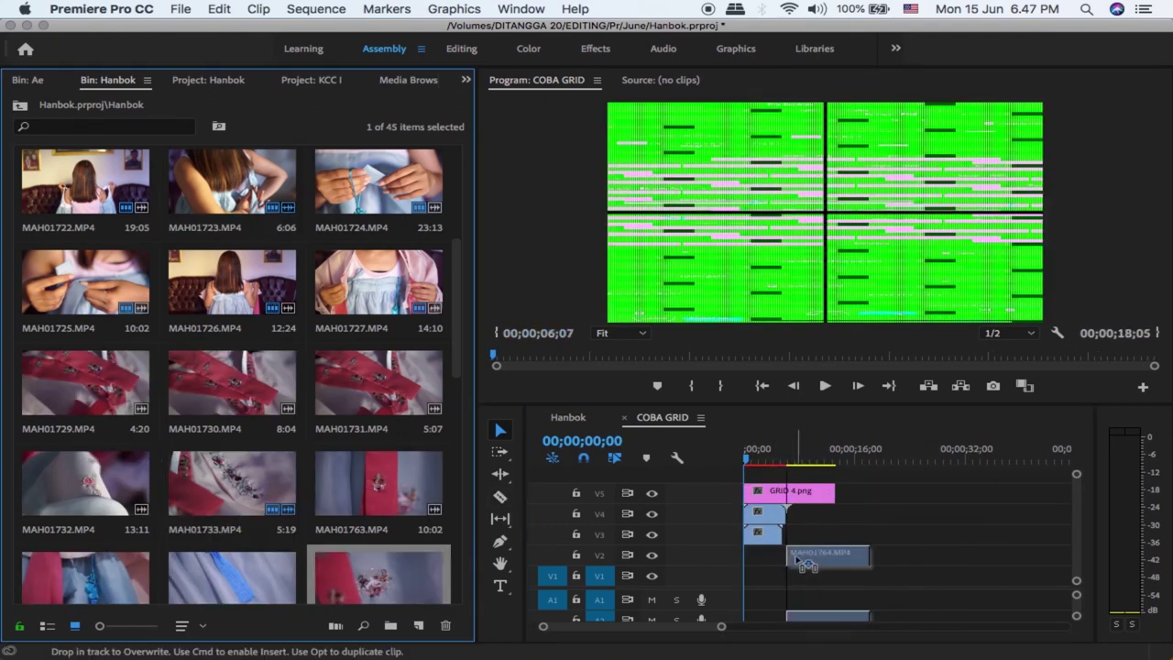
pyautogui.moveTo(378, 483); pyautogui.dragTo(763, 554)
pyautogui.click(757, 458)
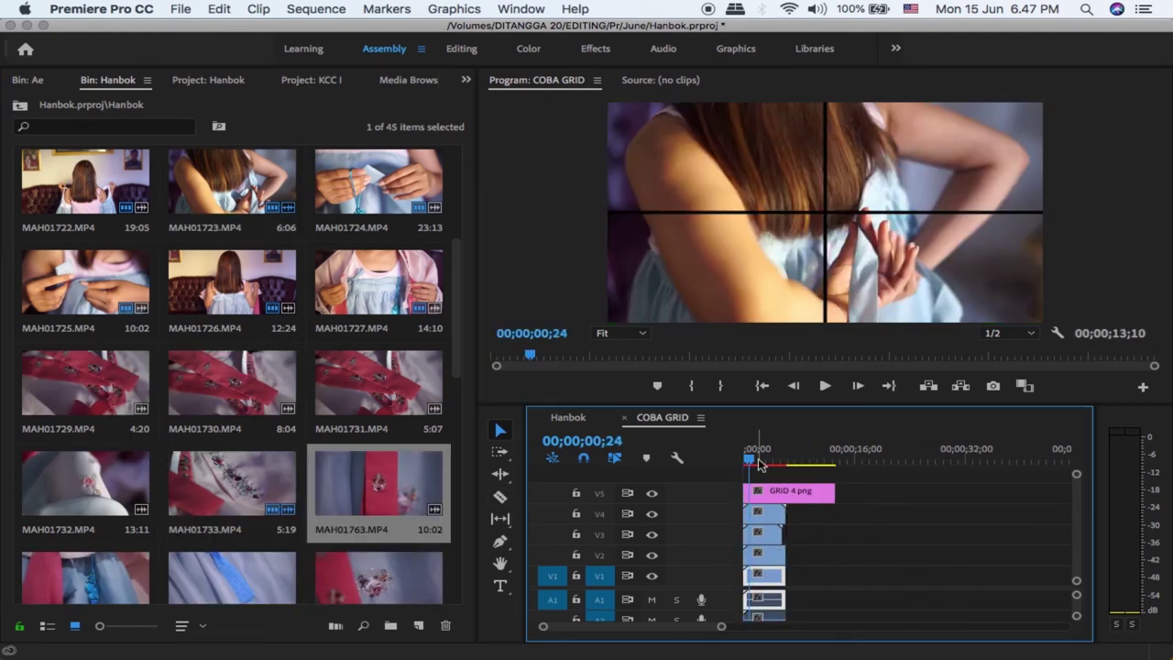
pyautogui.click(466, 80)
pyautogui.click(500, 263)
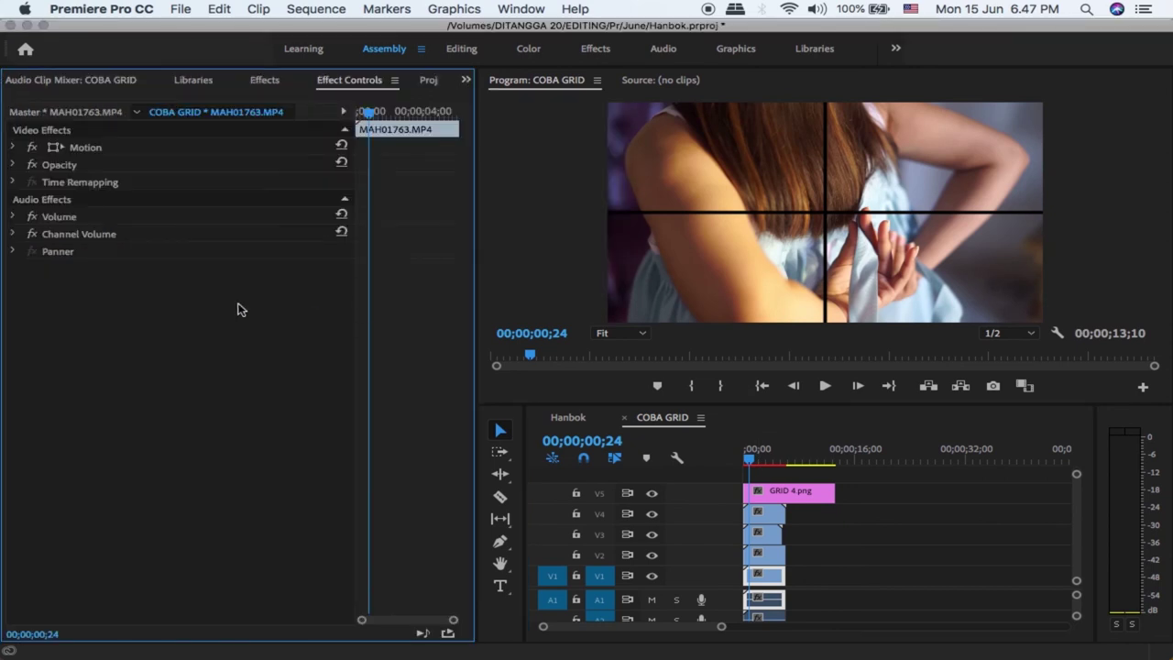
# Set Scale to 50 for MAH01763 on V1 and MAH01764 on V2
pyautogui.click(13, 147)
pyautogui.click(199, 176)
pyautogui.write('50')
pyautogui.press('Return')
pyautogui.click(764, 554)
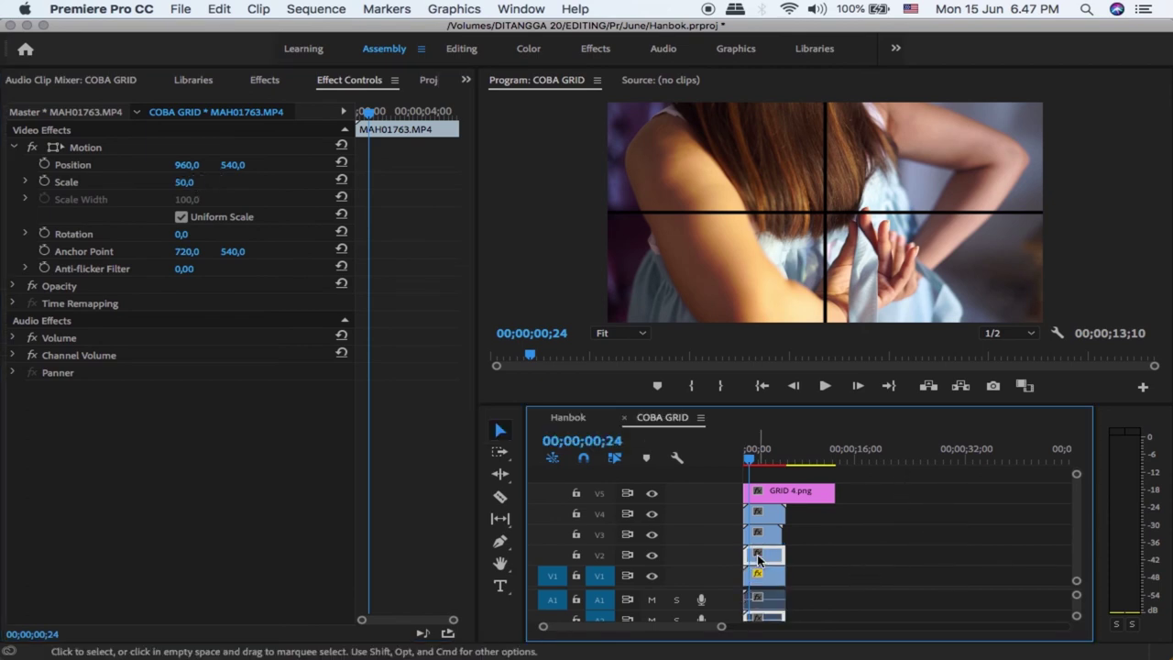
pyautogui.click(192, 181)
pyautogui.write('5')
pyautogui.press('Return')
# Set Scale to 50 for MAH01733 on V3 and MAH01723 on V4, then zoom the timeline to fit
pyautogui.click(764, 533)
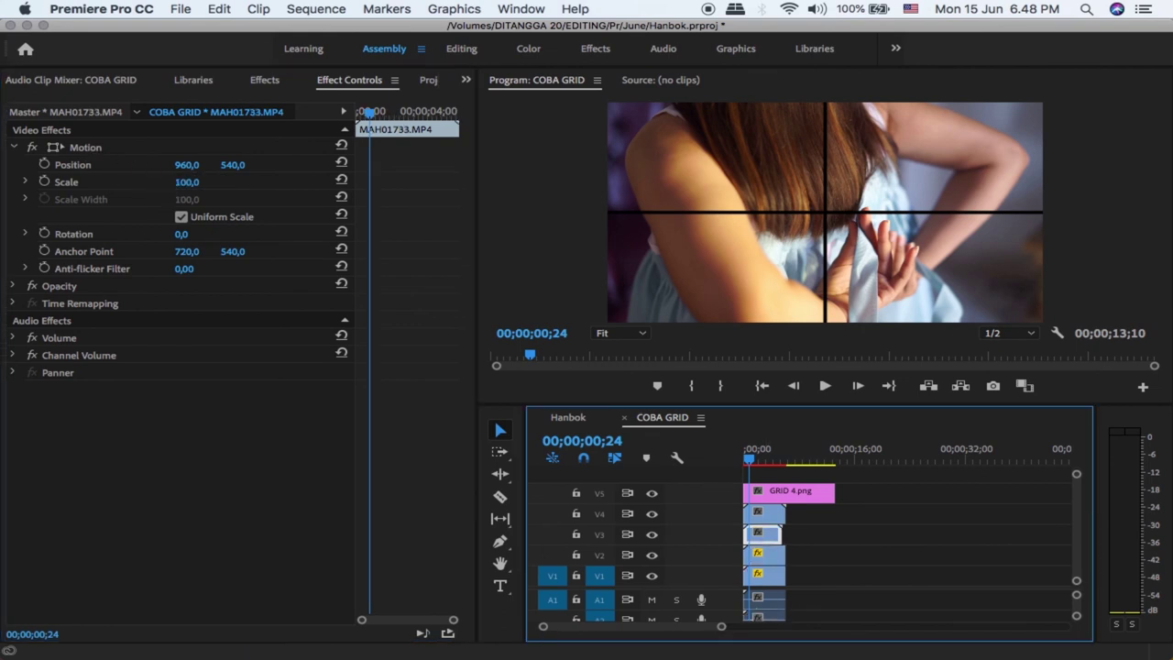
pyautogui.click(199, 181)
pyautogui.write('0')
pyautogui.press('Return')
pyautogui.click(764, 512)
pyautogui.click(190, 183)
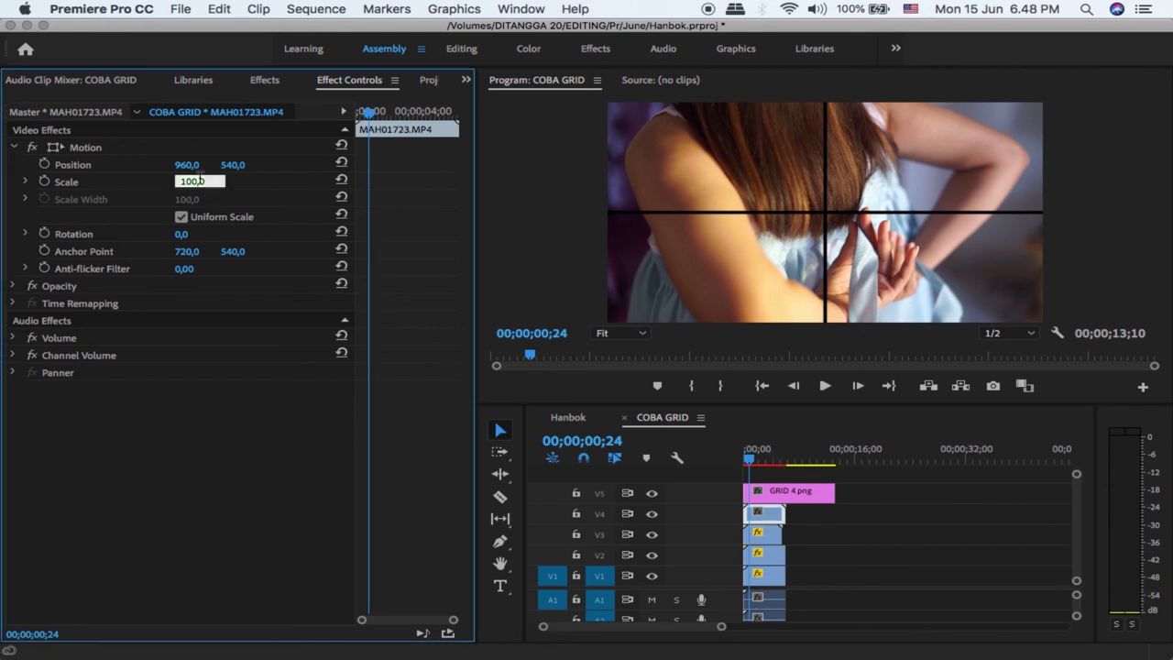
pyautogui.write('50')
pyautogui.press('Return')
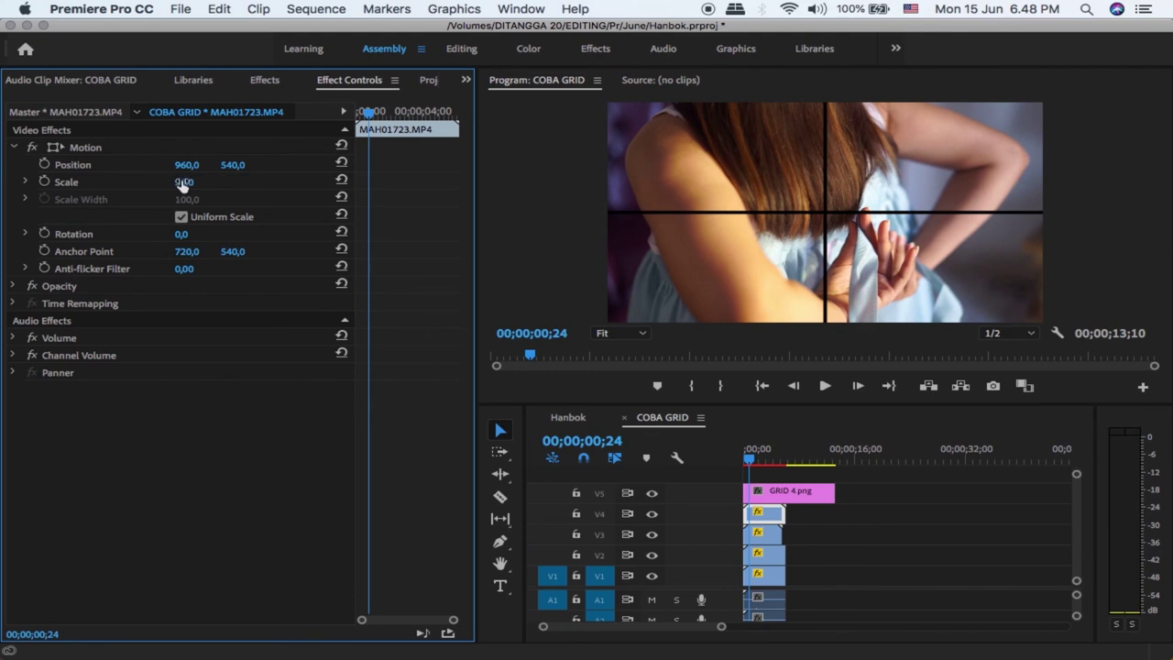
pyautogui.click(757, 450)
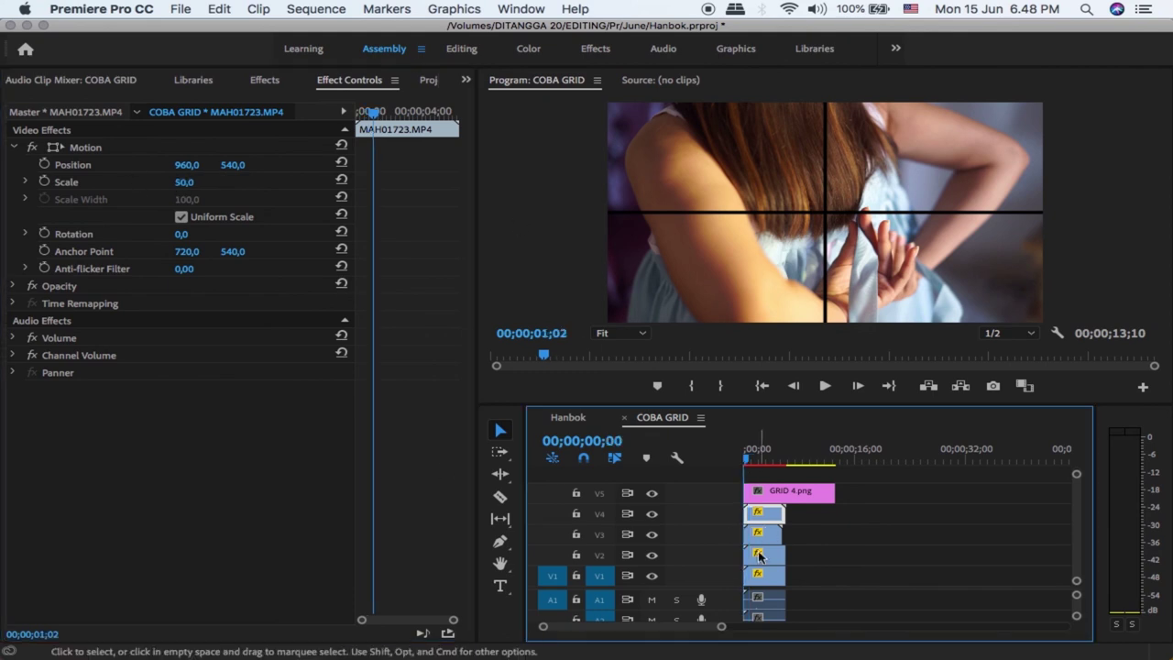
pyautogui.click(750, 464)
pyautogui.press('=')
pyautogui.press('=')
pyautogui.press('=')
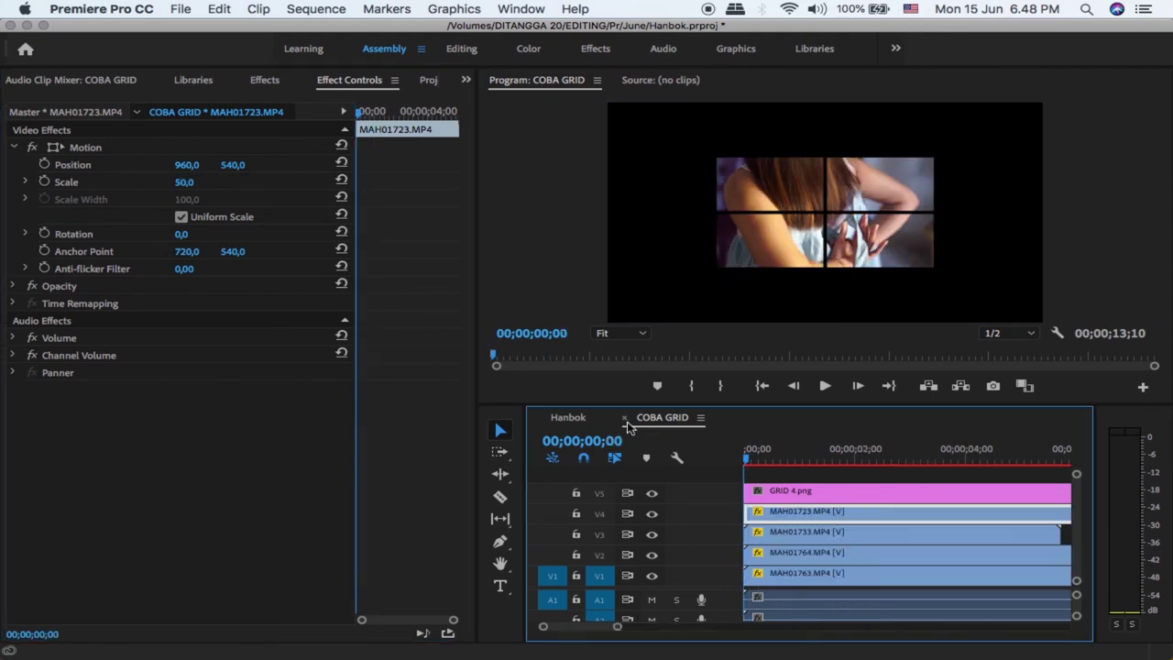
# Drag MAH01723 toward the top-left cell and set its Position to 450, 230
pyautogui.click(59, 149)
pyautogui.moveTo(787, 191)
pyautogui.mouseDown()
pyautogui.moveTo(731, 169)
pyautogui.moveTo(766, 185)
pyautogui.moveTo(760, 138)
pyautogui.moveTo(769, 165)
pyautogui.mouseUp()
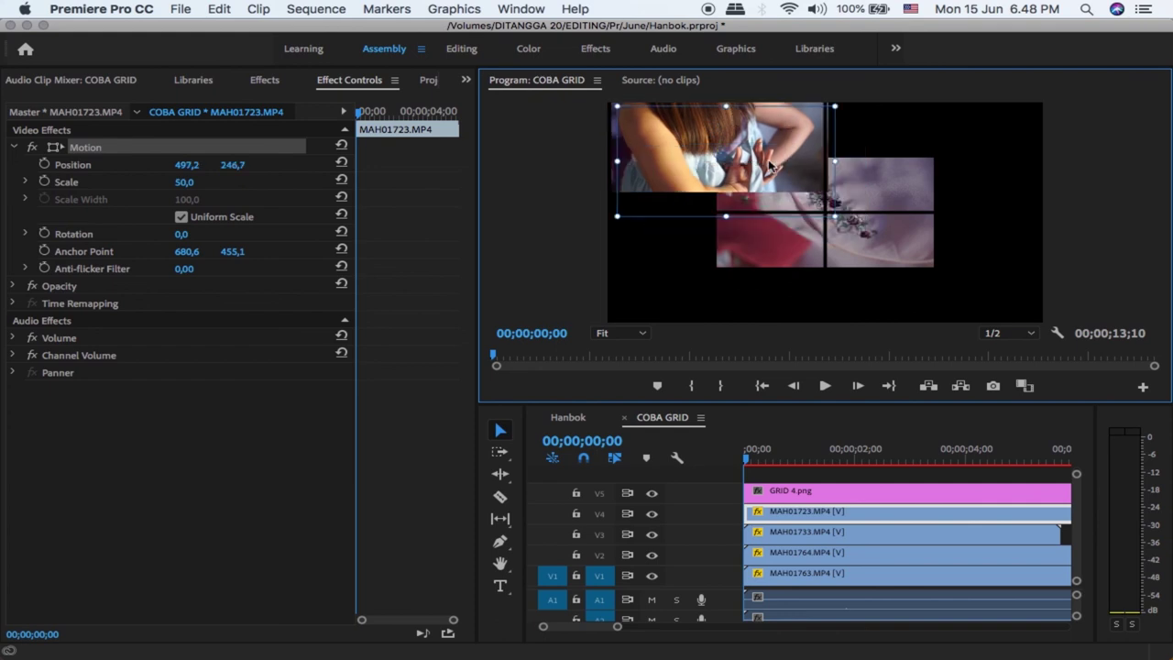
pyautogui.click(186, 164)
pyautogui.write('450')
pyautogui.press('Return')
pyautogui.click(233, 164)
pyautogui.write('230')
pyautogui.press('Return')
# Fine-tune MAH01723's Position to 453, 225
pyautogui.click(236, 164)
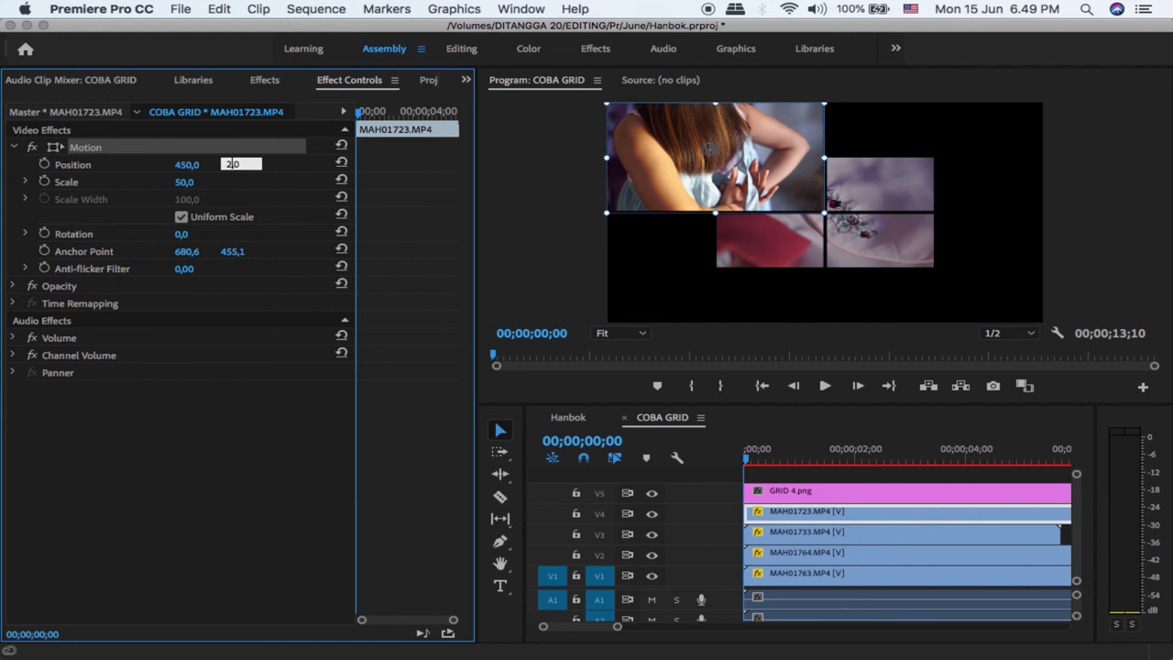
pyautogui.write('25')
pyautogui.press('Return')
pyautogui.write('5')
pyautogui.press('Return')
pyautogui.write('3')
pyautogui.click(241, 163)
pyautogui.write('5')
pyautogui.press('Return')
# Place MAH01733 on V3 in the top-right cell with Position X 1448
pyautogui.click(898, 532)
pyautogui.click(187, 164)
pyautogui.write('145')
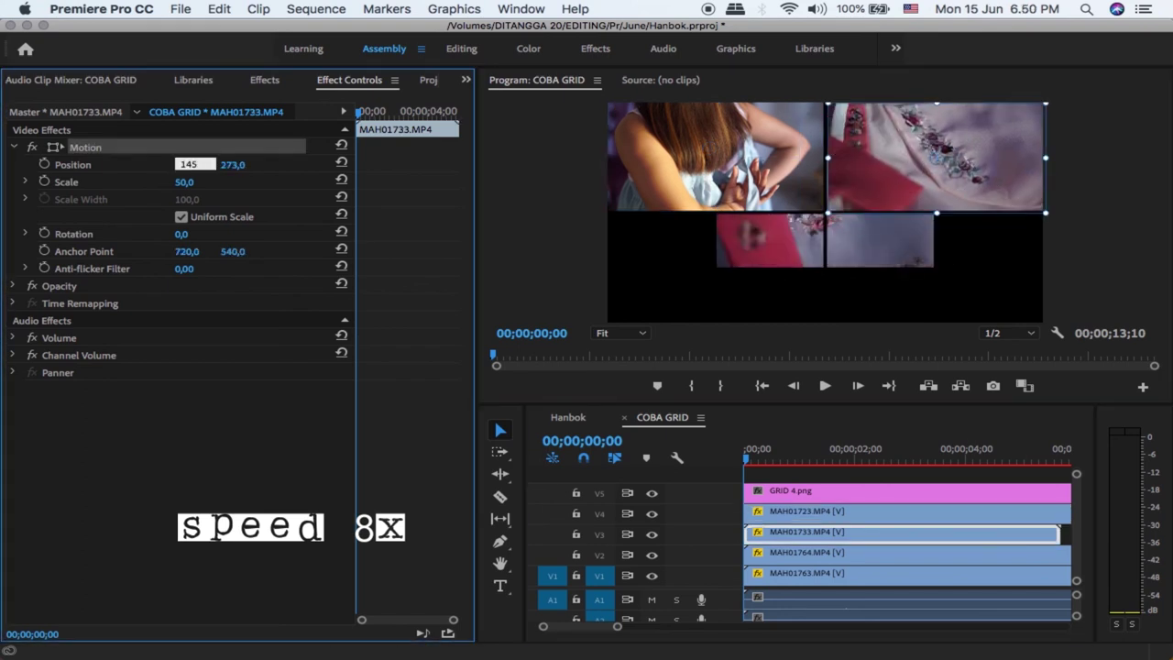
pyautogui.moveTo(186, 164); pyautogui.dragTo(188, 171)
pyautogui.click(189, 164)
pyautogui.write('1448')
pyautogui.press('Return')
# Drag MAH01764 on V2 into the bottom-left cell, settling Position X at 474
pyautogui.click(806, 551)
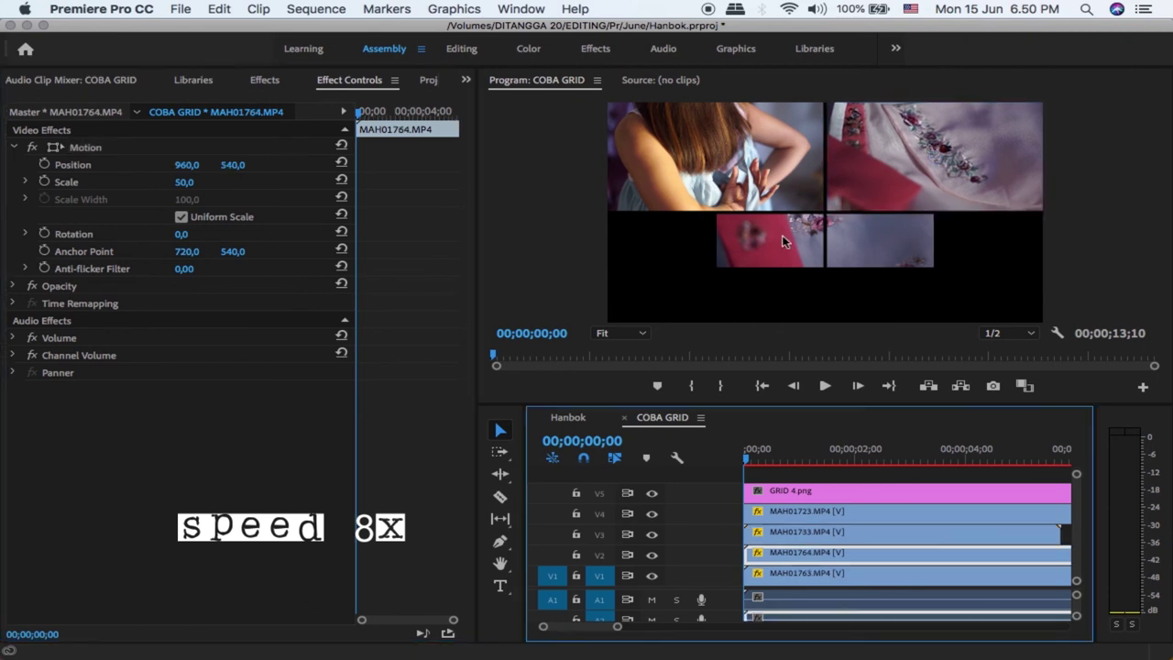
pyautogui.moveTo(784, 241); pyautogui.dragTo(678, 302)
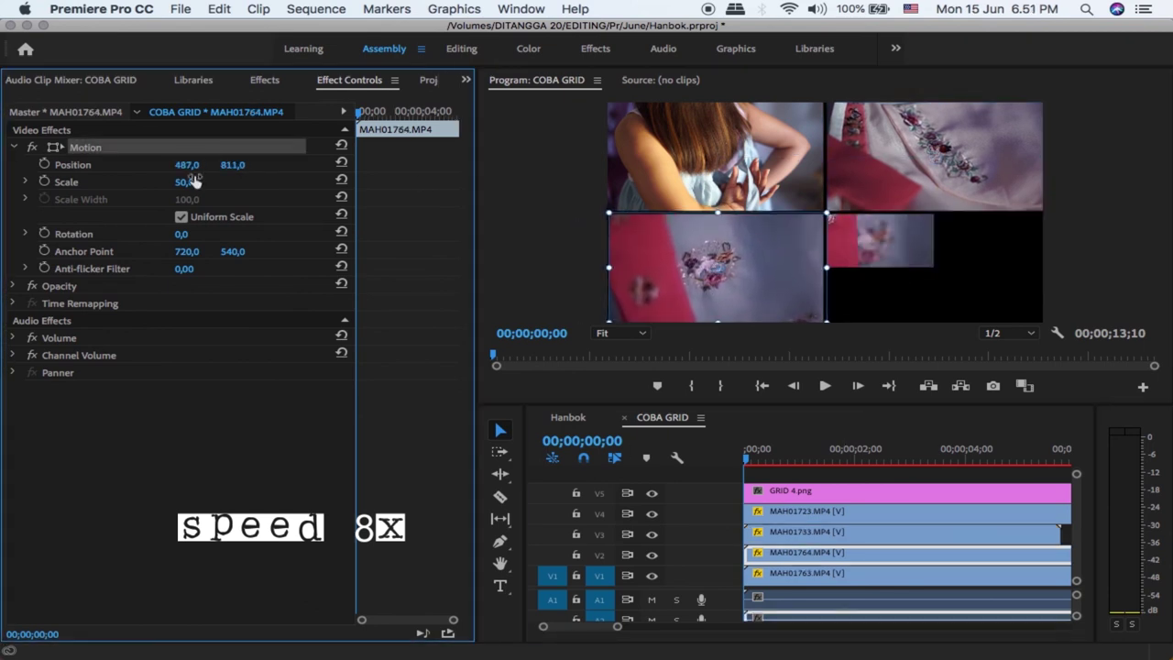
pyautogui.write('5')
pyautogui.press('Return')
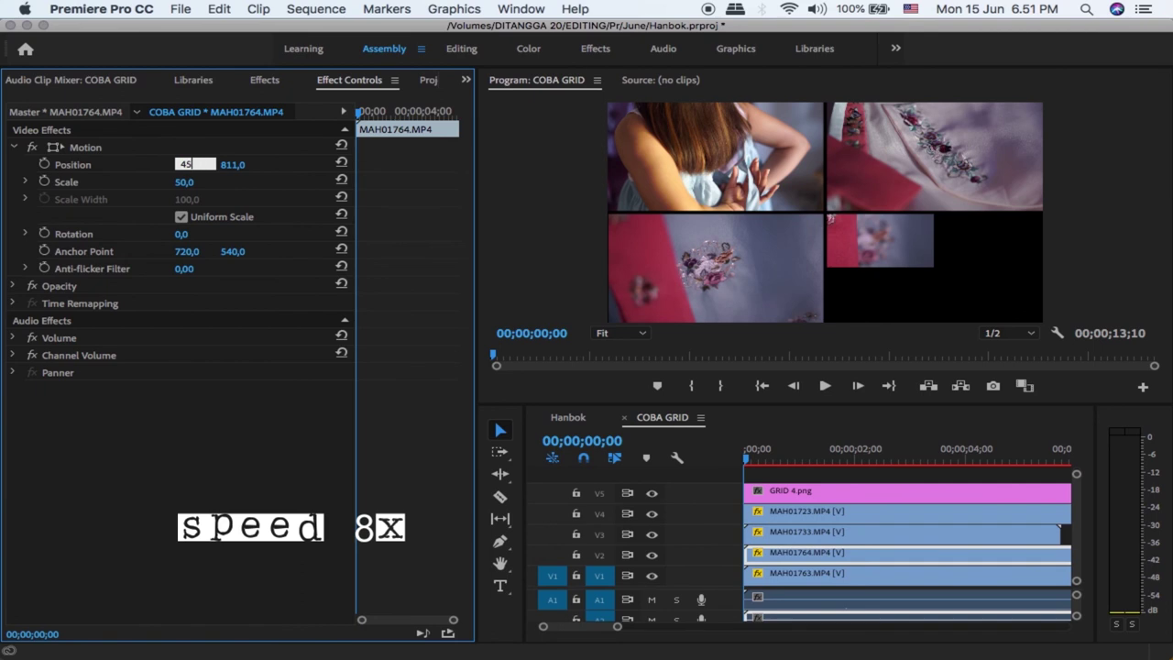
pyautogui.write('3')
pyautogui.click(55, 148)
pyautogui.write('465')
pyautogui.press('Return')
pyautogui.write('4')
pyautogui.press('Return')
# Move MAH01763 on V1 into the bottom-right cell with Position X 1435
pyautogui.click(807, 573)
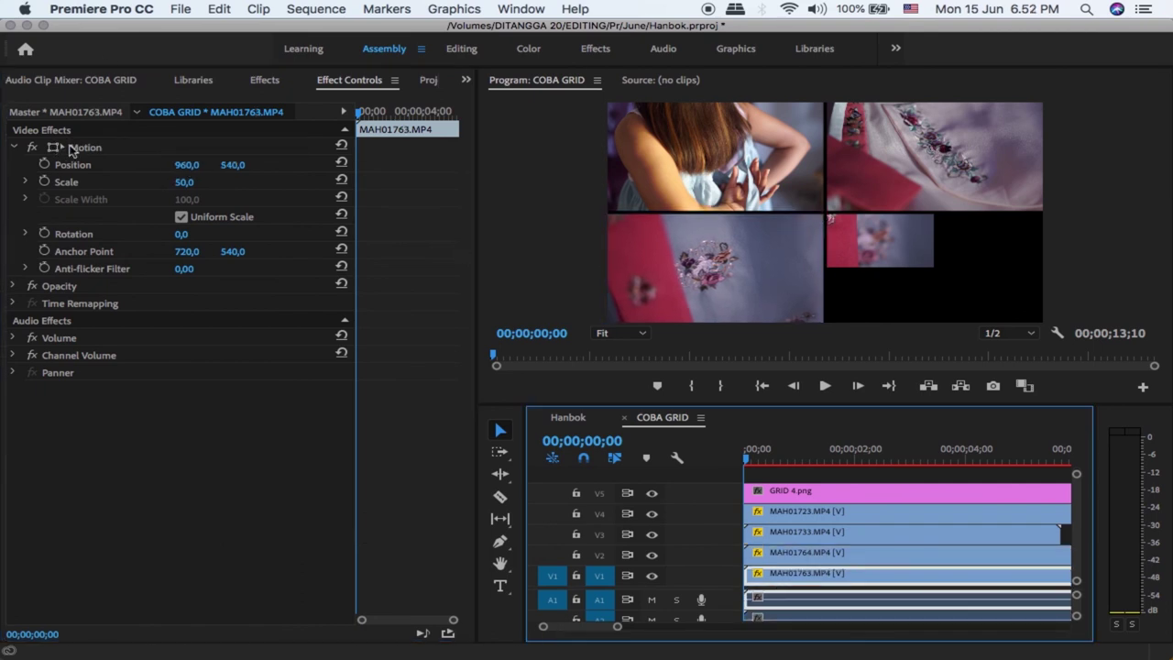
pyautogui.click(72, 147)
pyautogui.moveTo(870, 233); pyautogui.dragTo(981, 295)
pyautogui.click(182, 163)
pyautogui.write('1435')
pyautogui.press('Tab')
# Play the COBA GRID sequence to review the four-clip split screen under the grid overlay
pyautogui.write('8')
pyautogui.click(639, 534)
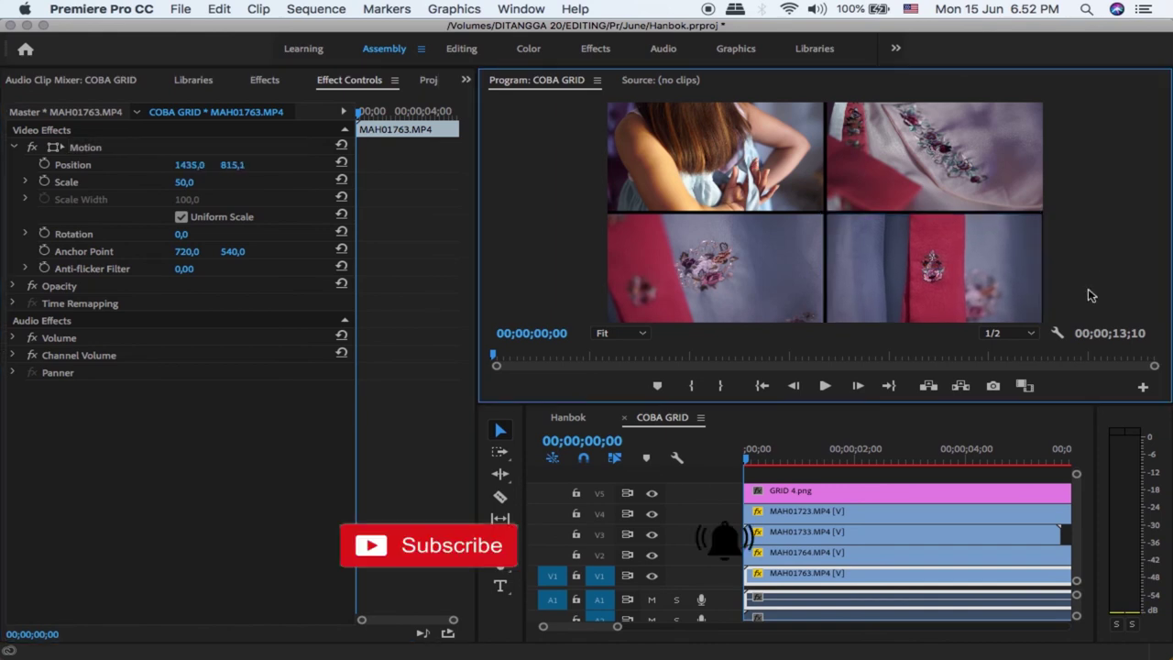
pyautogui.press('space')
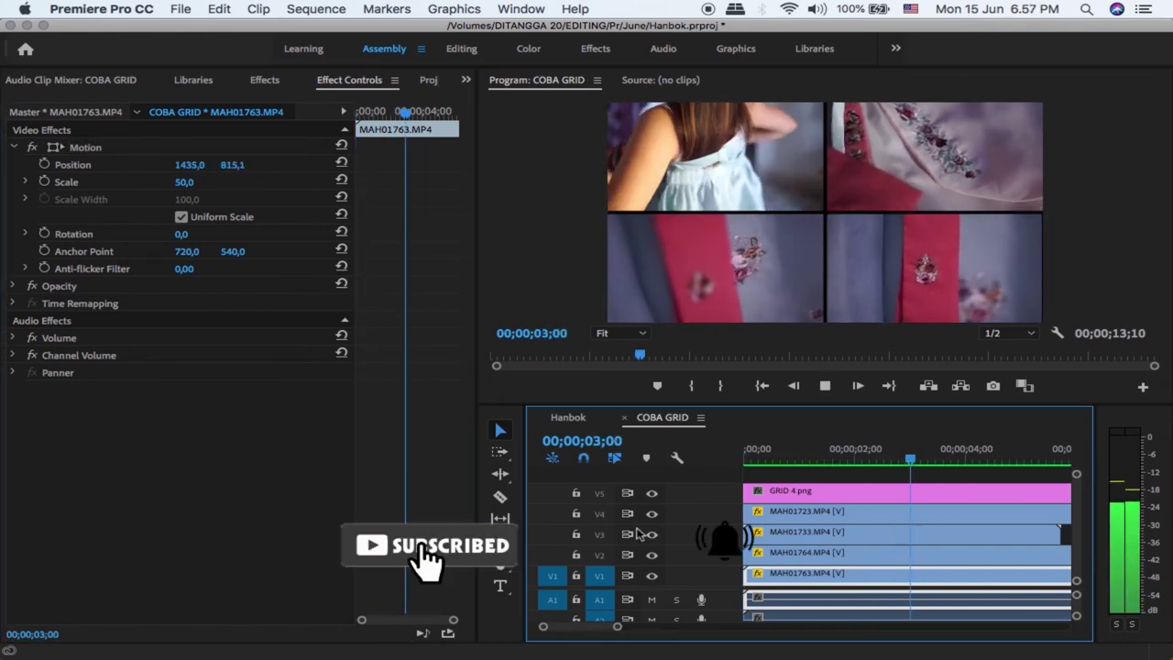